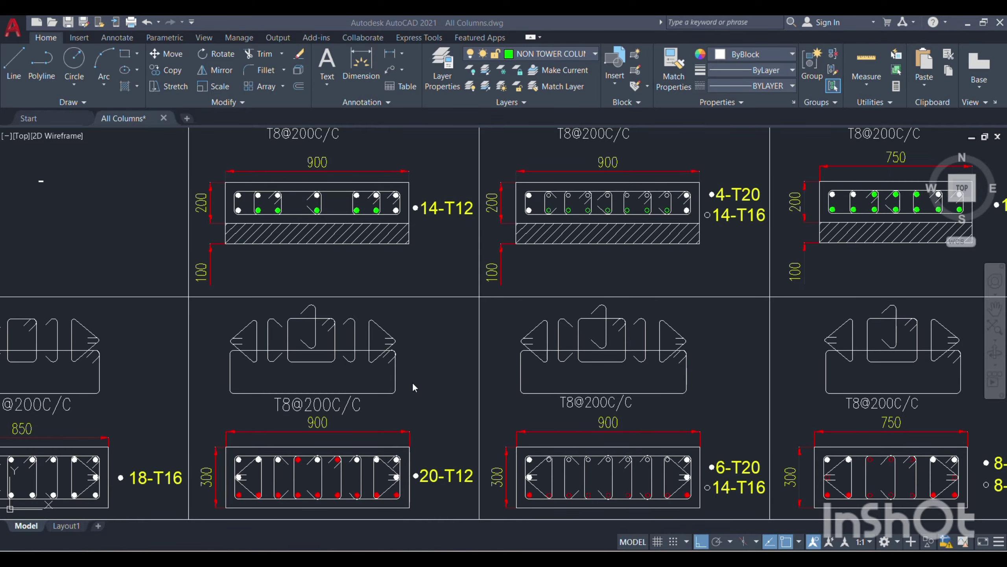
Step: Examine the column schedule's stilt-floor and first-floor rows, comparing the C2 column's 300 mm section with its 200 mm section and hatched 100 mm strip
scroll(413, 382, down, 5)
scroll(294, 385, up, 1)
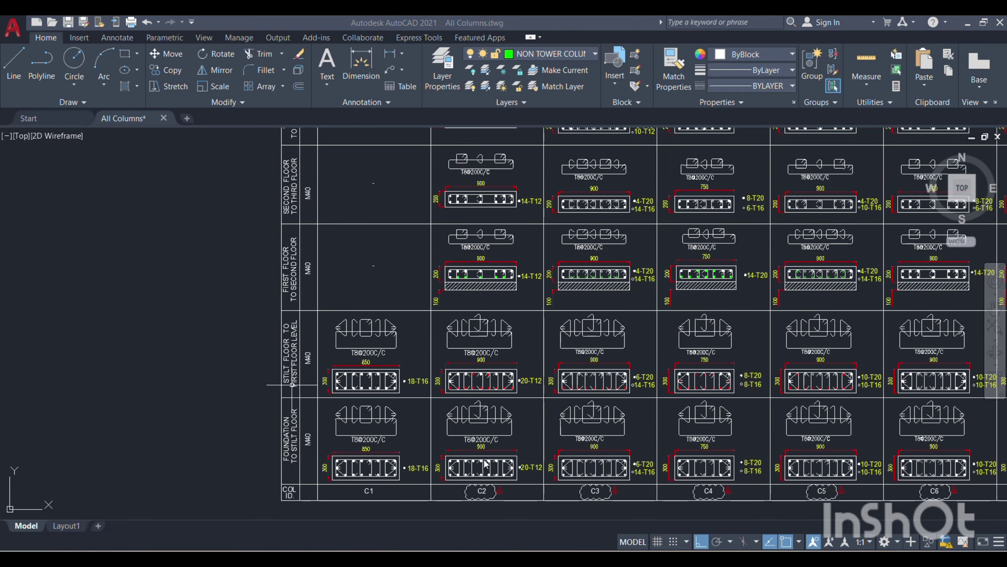
scroll(511, 312, up, 2)
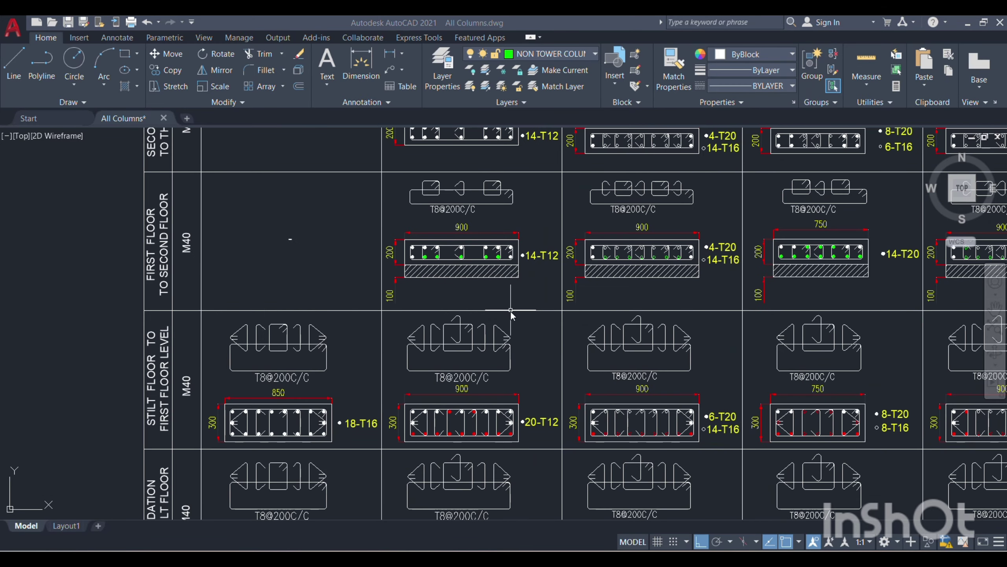
scroll(498, 302, up, 2)
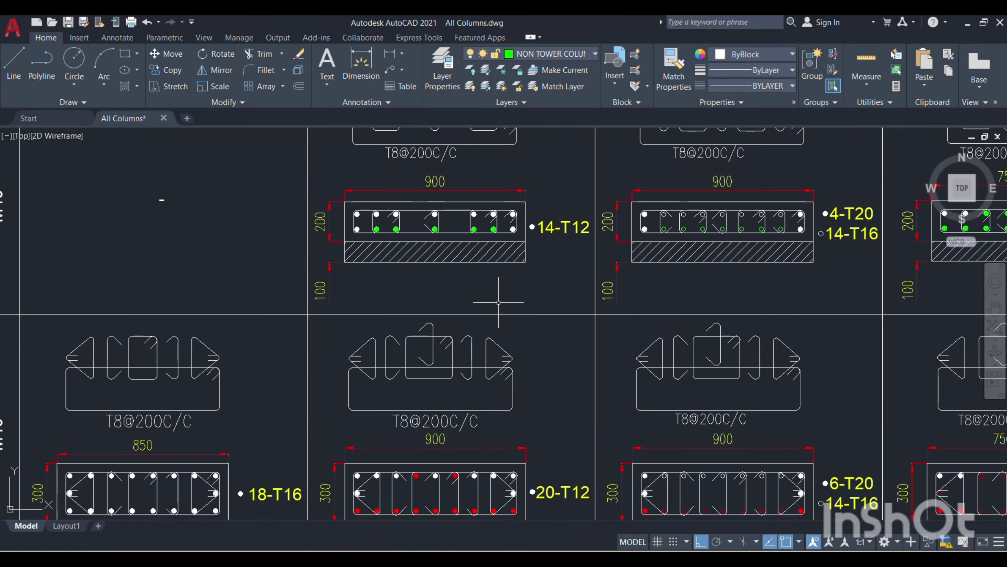
scroll(365, 295, down, 2)
mouse_move(449, 284)
middle_down()
mouse_move(337, 283)
mouse_move(351, 285)
middle_up()
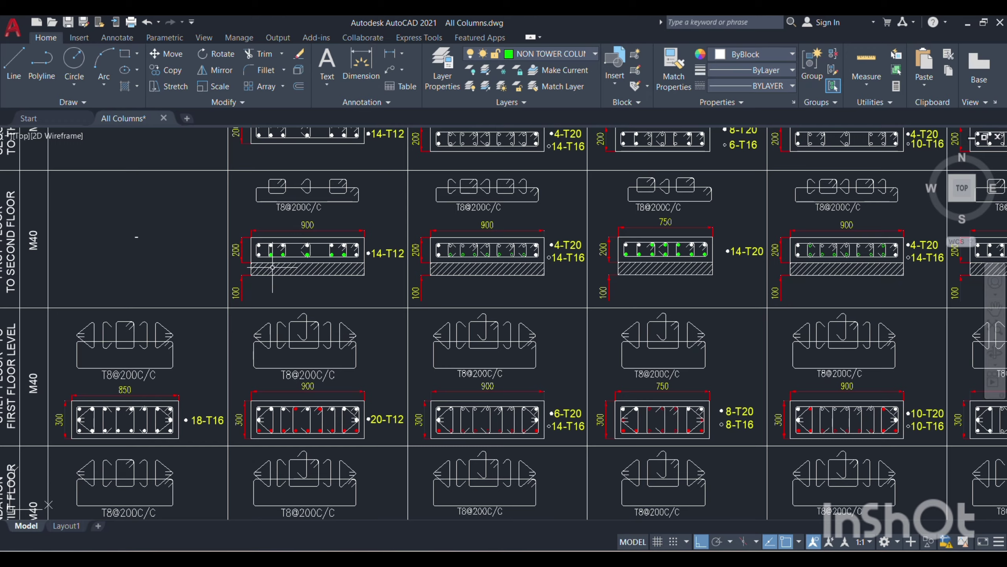
click(249, 279)
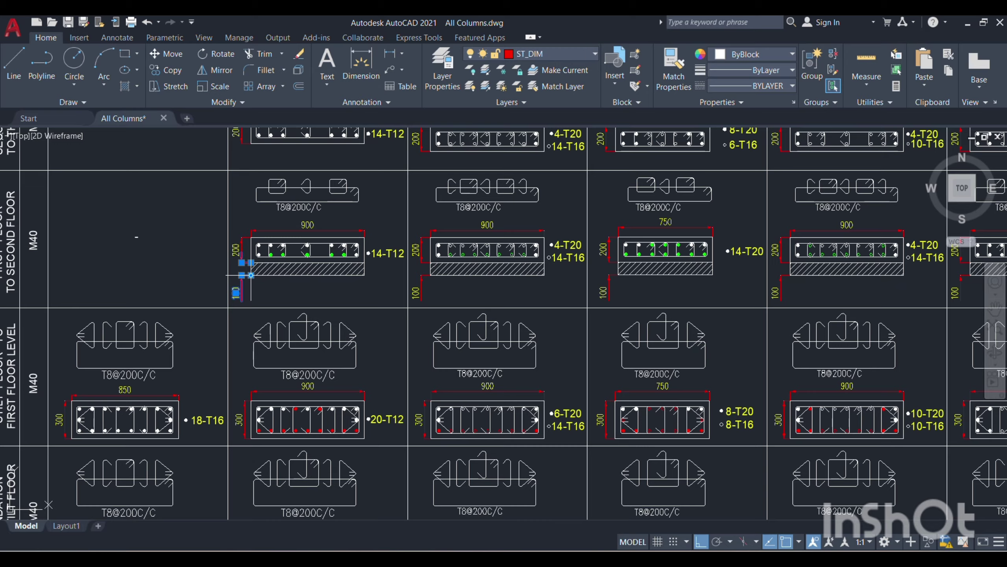
key(Escape)
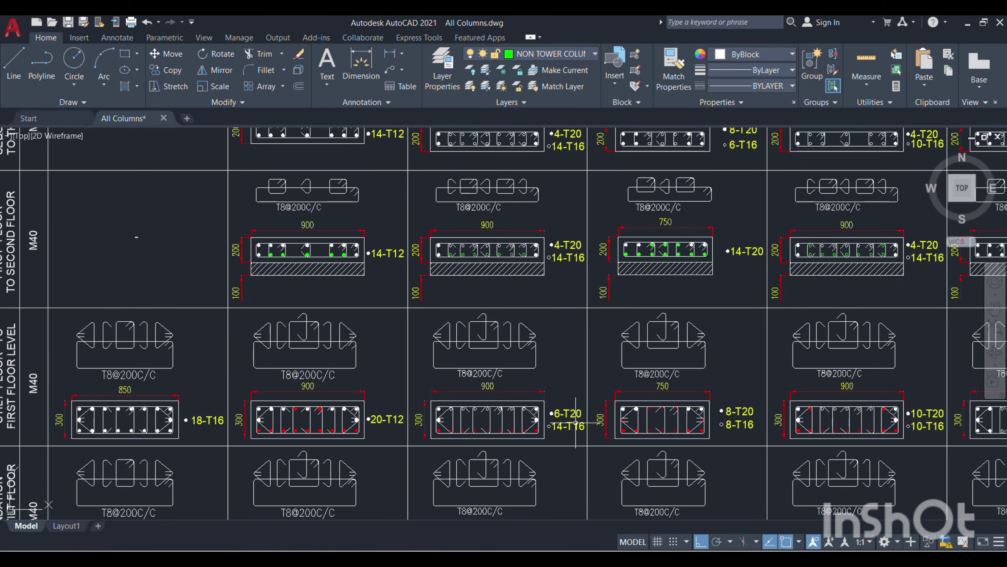
Step: Examine the hatched reduction and the coloured bar layouts of columns C4 and C5 across the stilt-floor and first-floor sections
scroll(564, 358, up, 2)
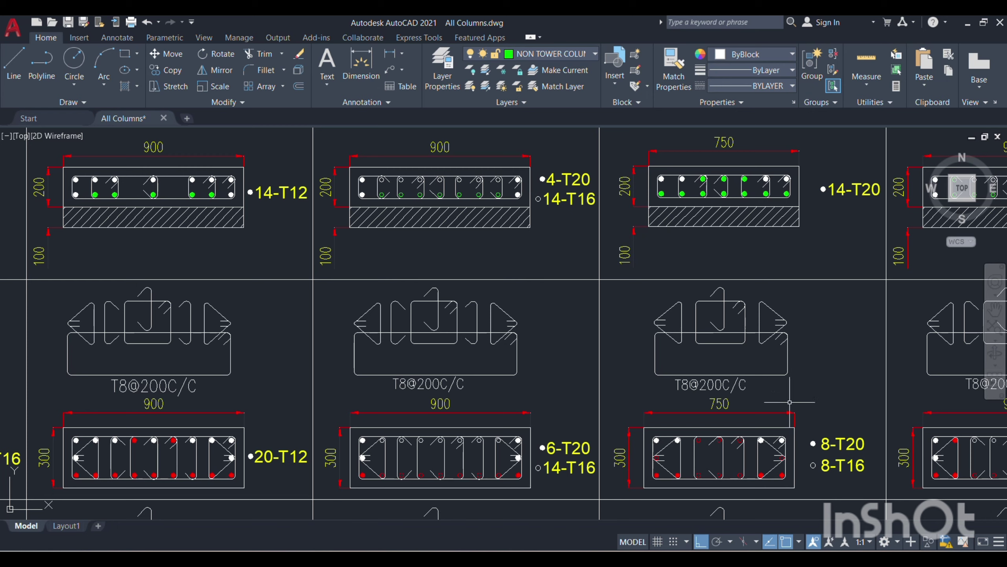
click(761, 440)
click(774, 216)
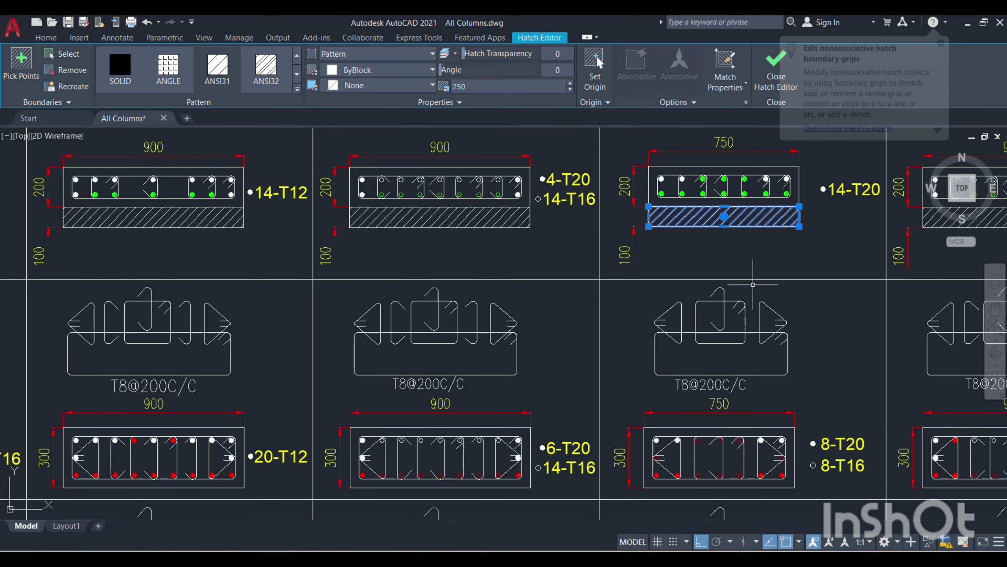
key(Escape)
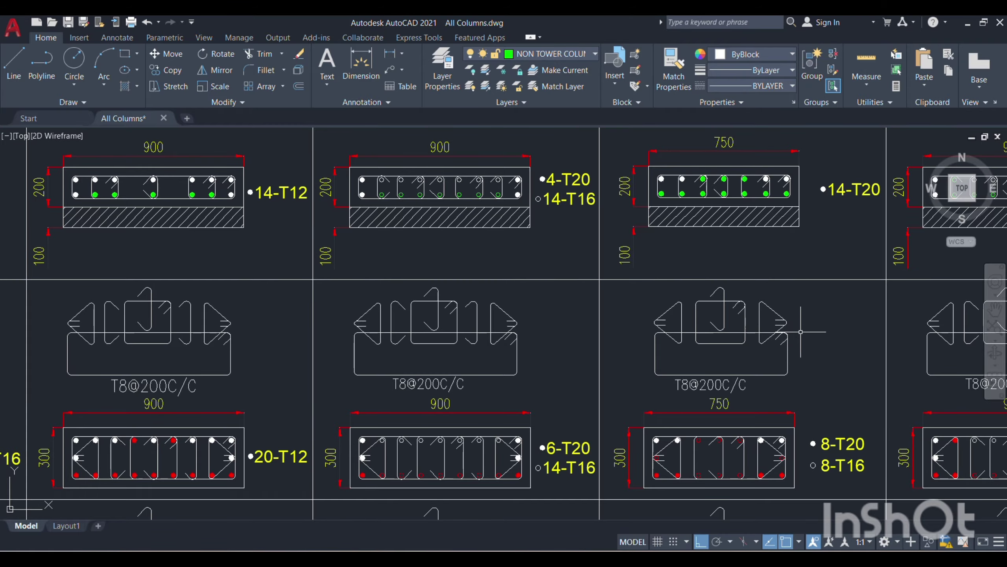
middle_drag(849, 344, 48, 346)
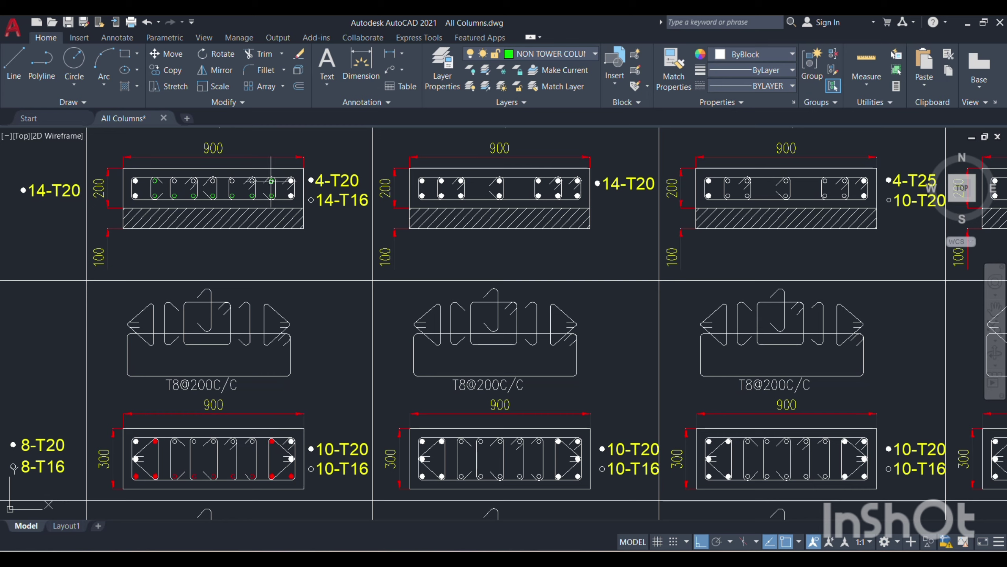
mouse_move(271, 181)
mouse_move(156, 180)
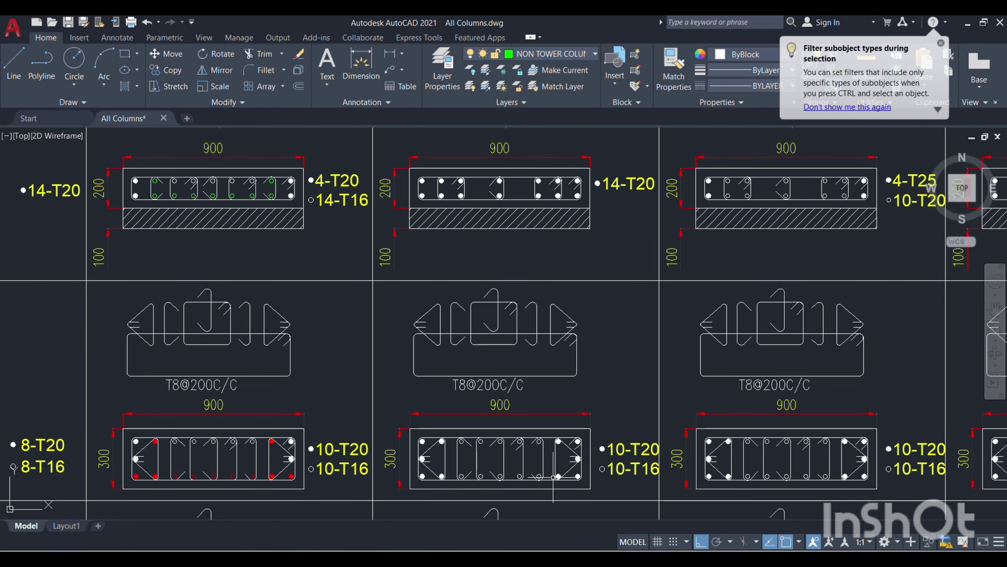
Step: Colour all nine bottom-row bars red in column C6's 300 x 900 section for stilt floor to first floor
scroll(522, 516, up, 2)
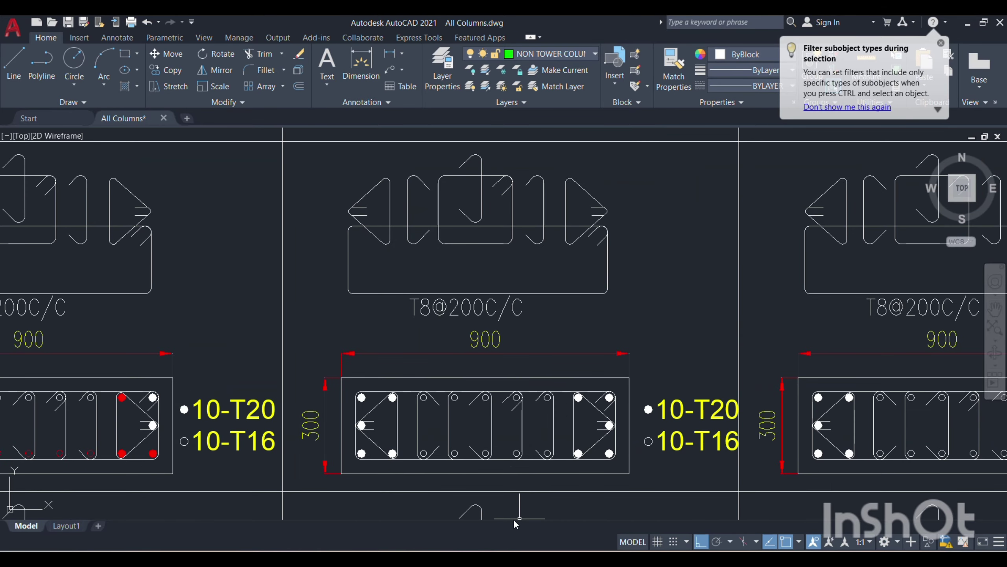
scroll(587, 470, up, 2)
click(623, 442)
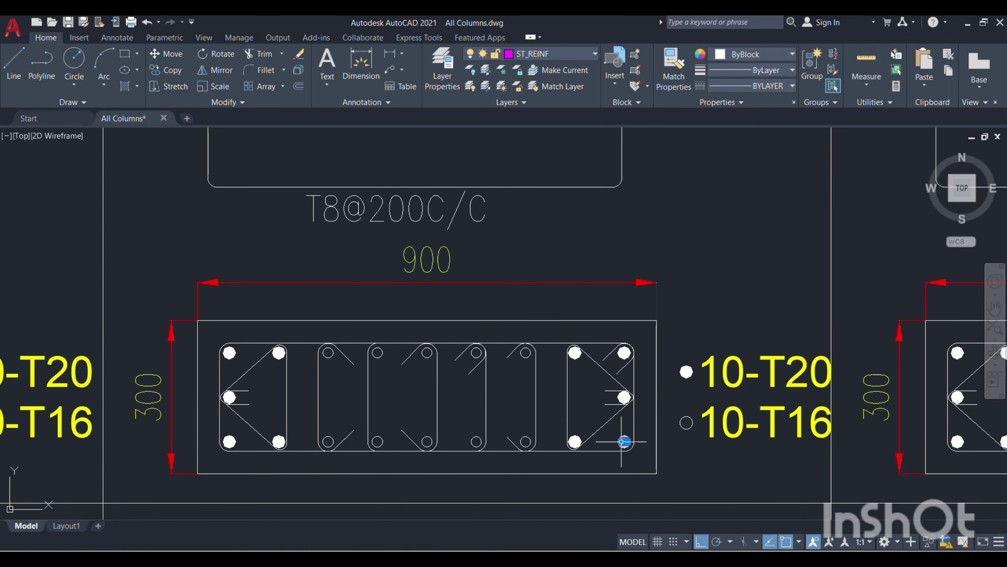
click(575, 441)
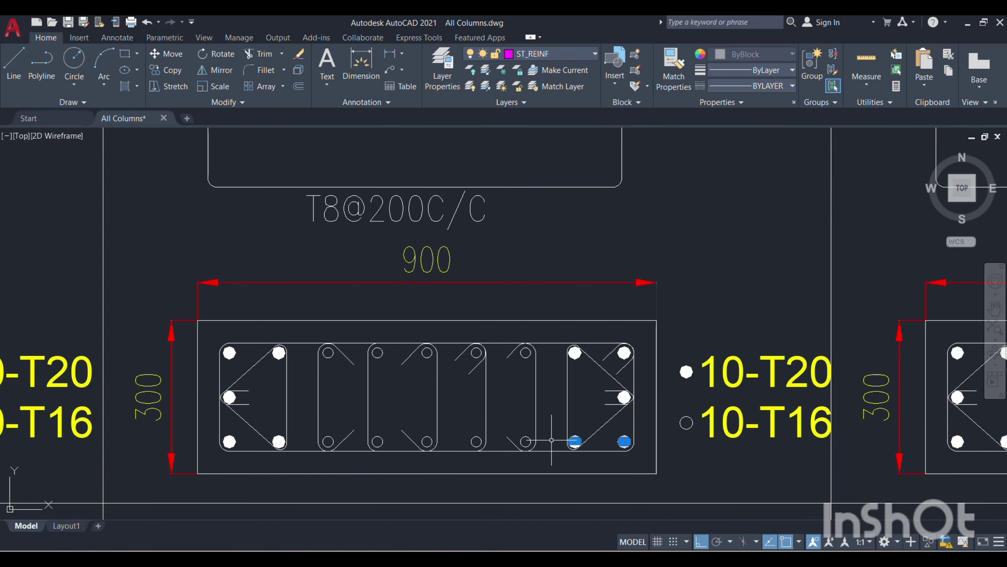
click(526, 440)
scroll(355, 420, down, 2)
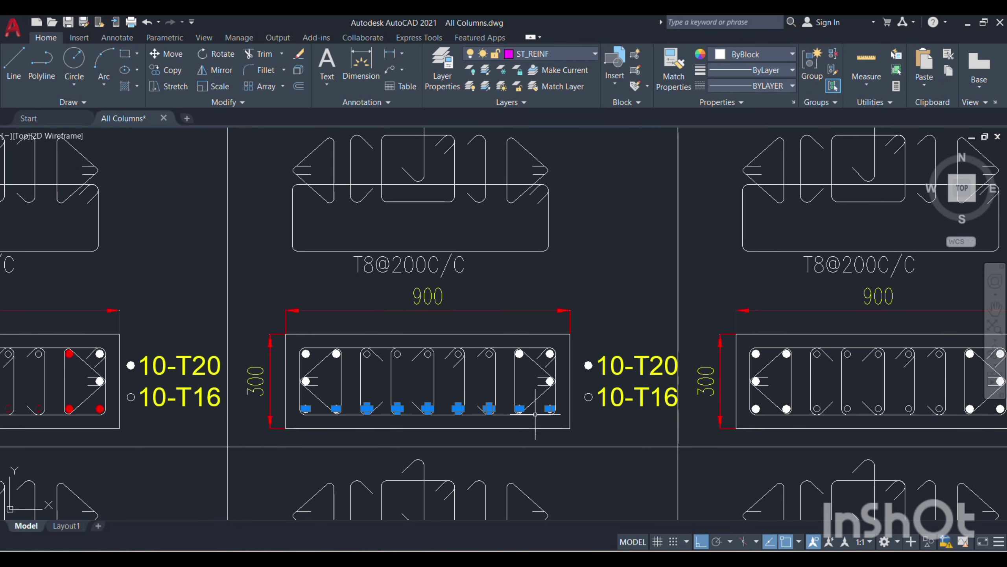
middle_drag(692, 158, 717, 134)
click(791, 54)
click(714, 186)
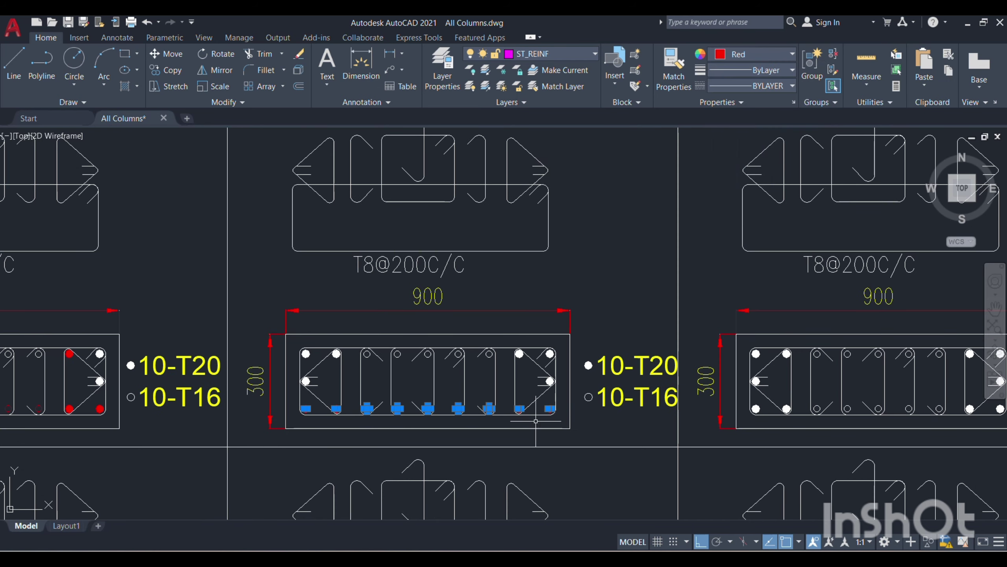
key(Escape)
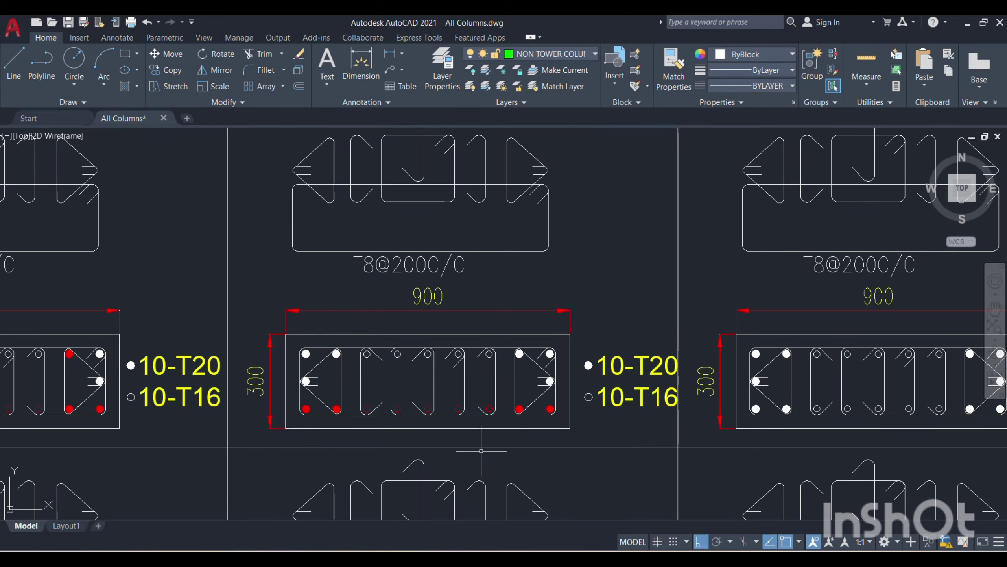
Step: Colour the five inner bottom bars and three middle top bars green in column C6's 14-T20 section for first floor to second floor
scroll(479, 445, down, 2)
middle_drag(550, 339, 558, 375)
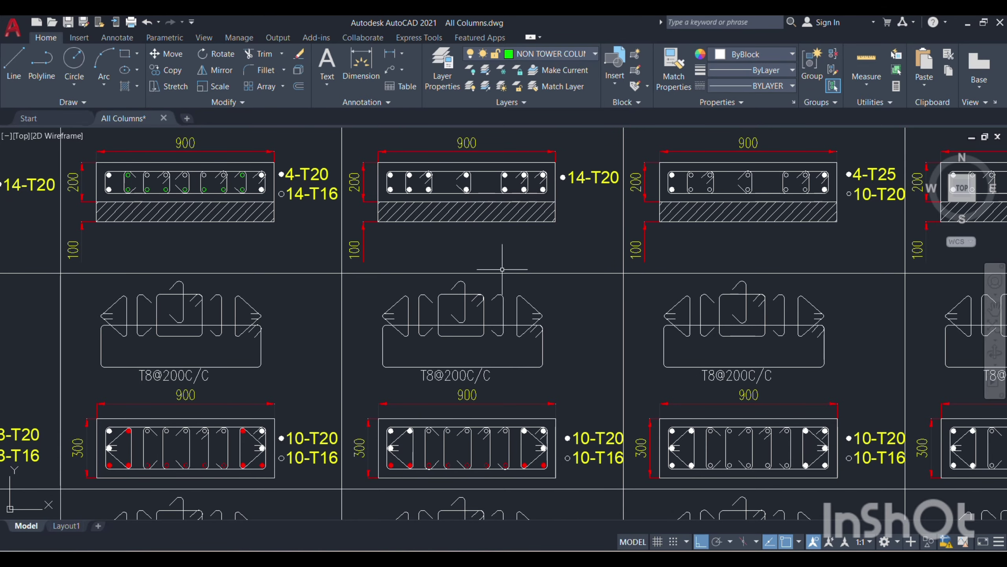
scroll(527, 146, up, 4)
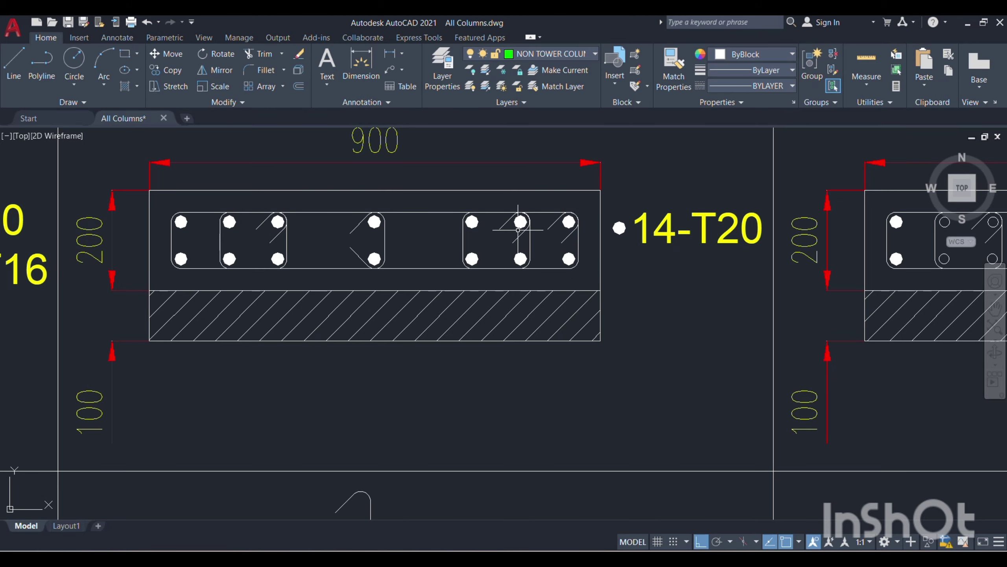
scroll(323, 230, down, 2)
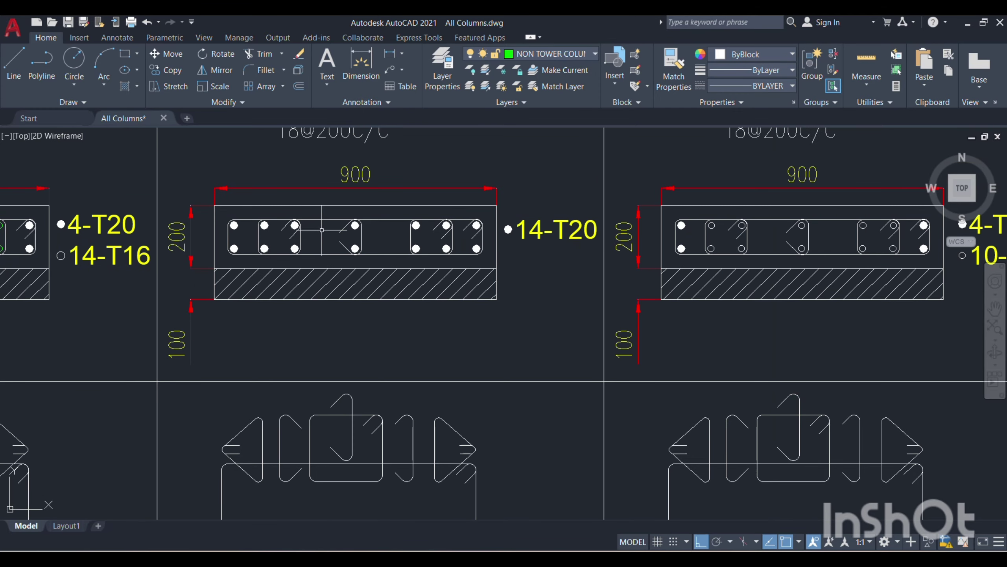
scroll(329, 227, down, 2)
middle_drag(314, 299, 337, 276)
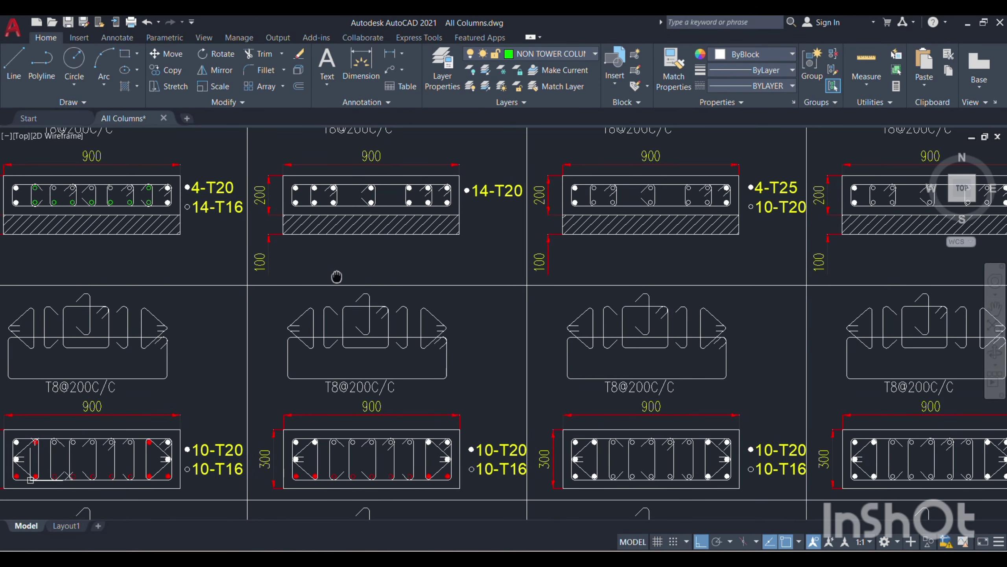
scroll(337, 277, up, 2)
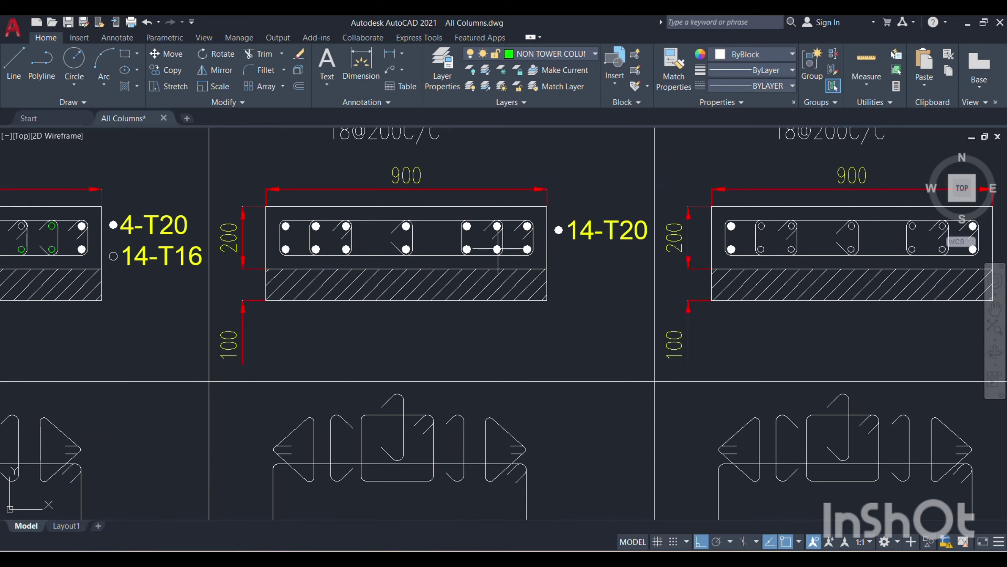
click(497, 248)
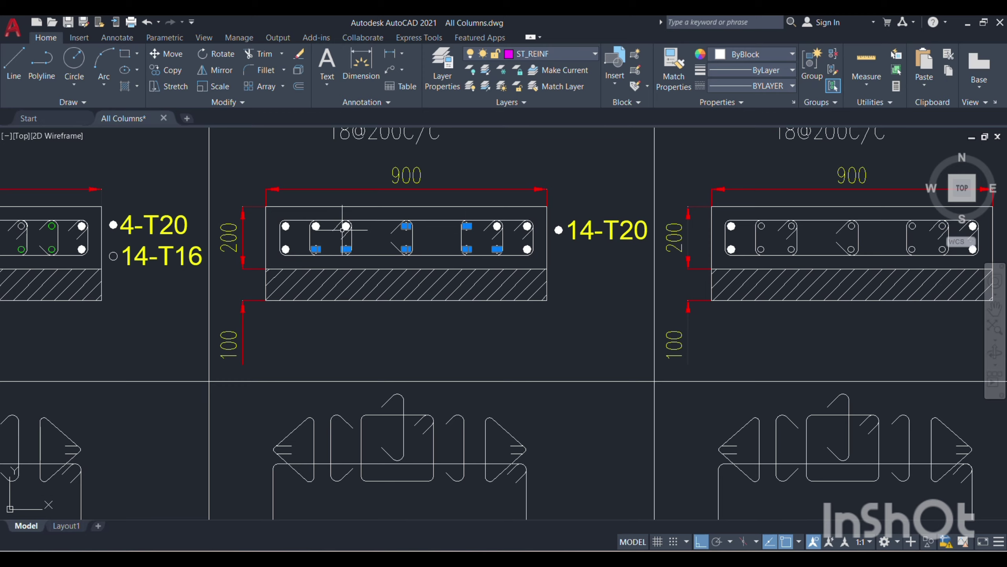
click(345, 226)
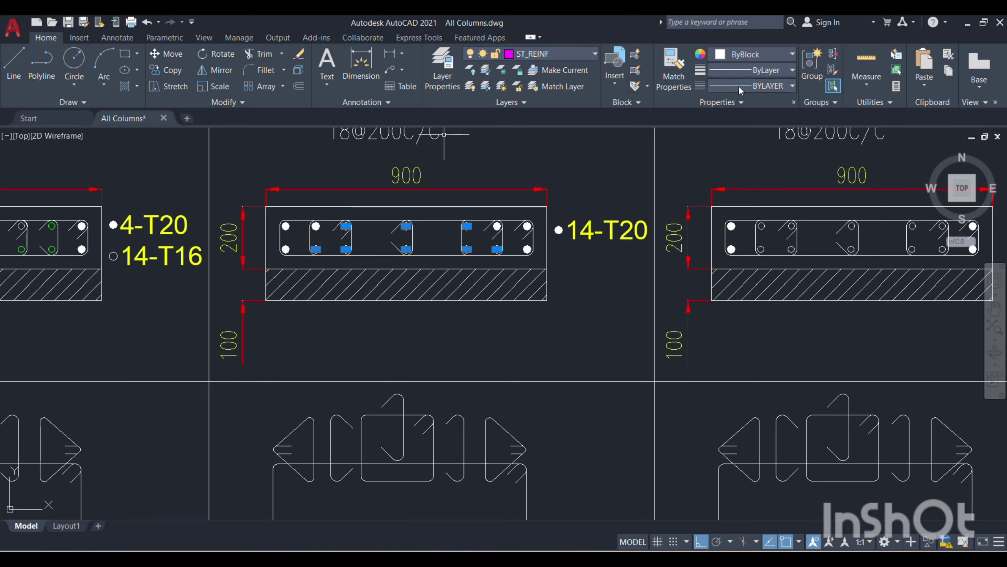
click(791, 58)
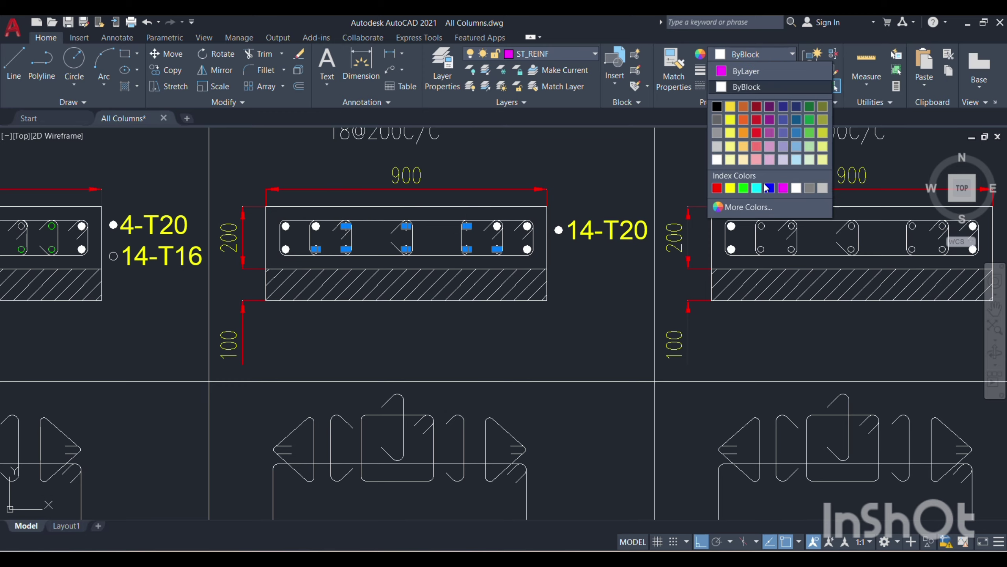
click(743, 188)
scroll(531, 204, down, 2)
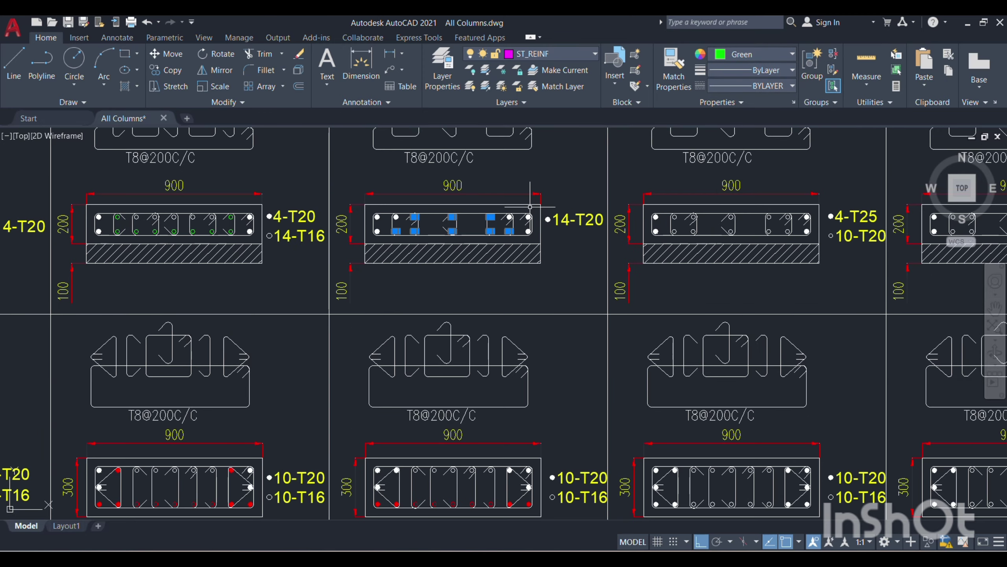
key(Escape)
scroll(515, 194, down, 3)
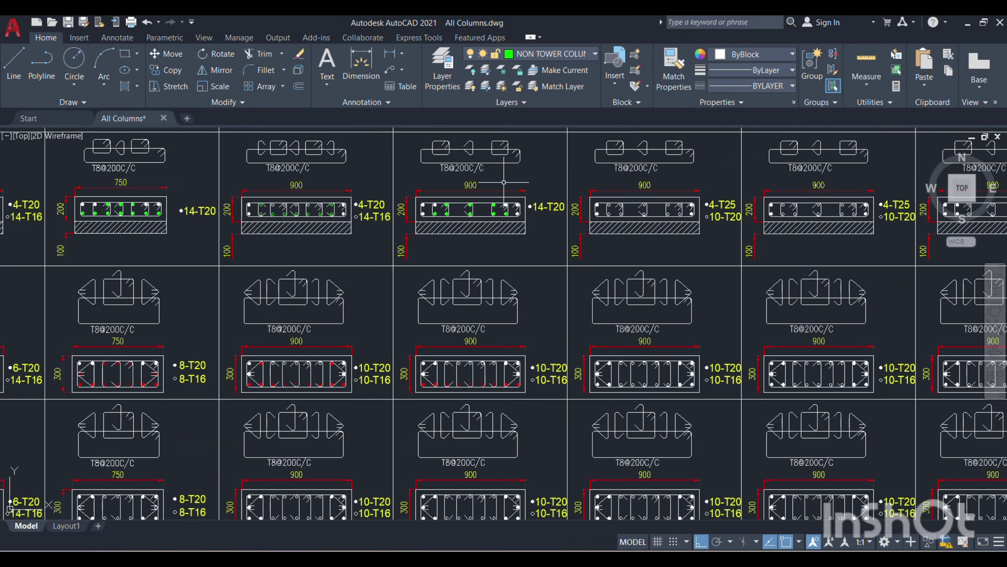
Step: Colour the five hollow T16 bars in the top row red in column C6's stilt-to-first-floor section
scroll(516, 253, up, 3)
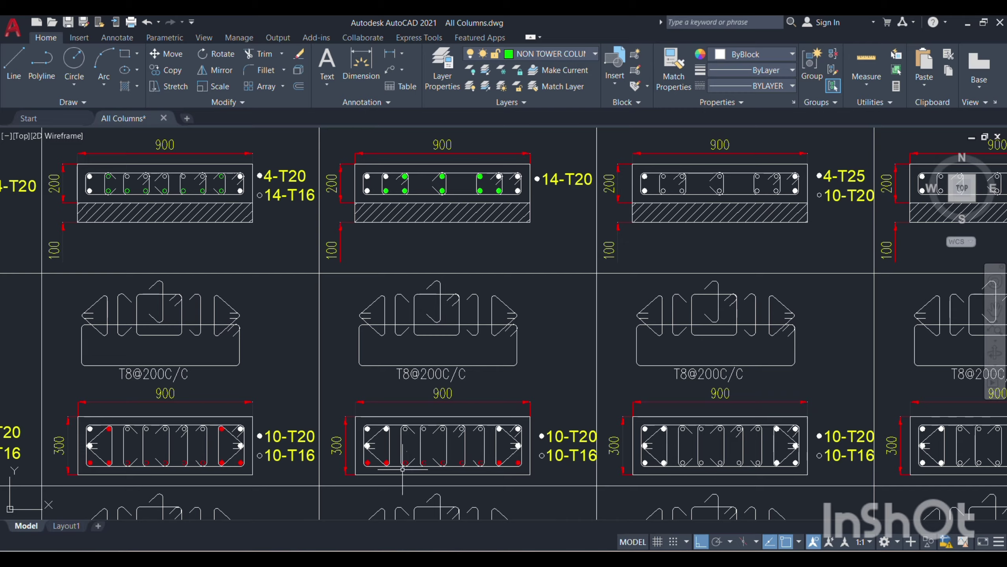
click(481, 429)
click(462, 428)
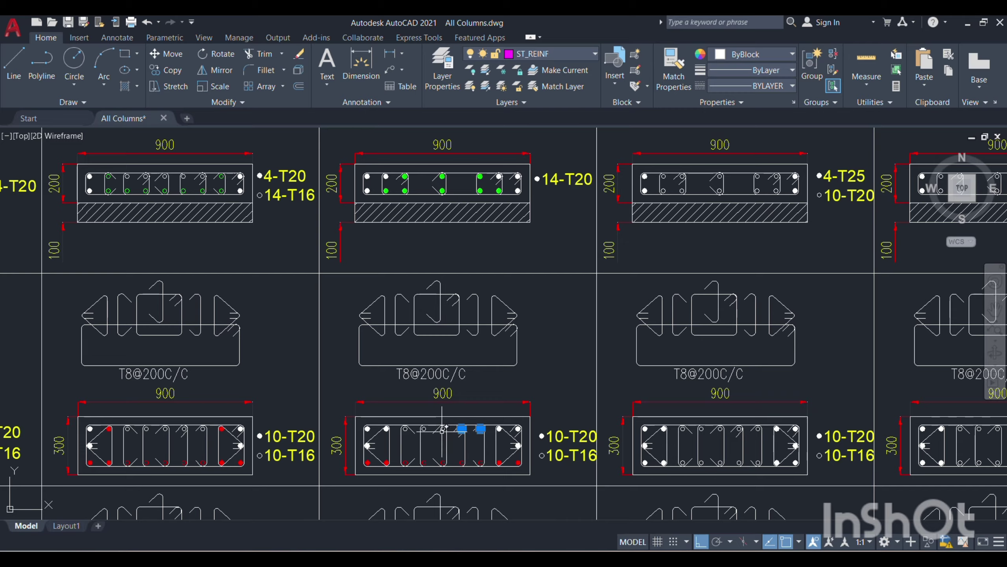
click(443, 429)
click(423, 428)
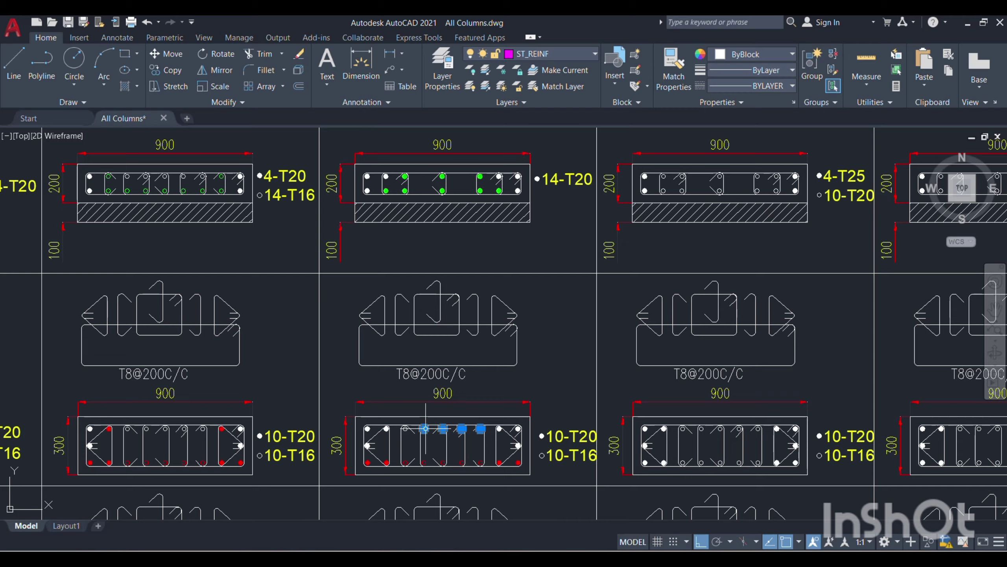
click(405, 429)
click(767, 58)
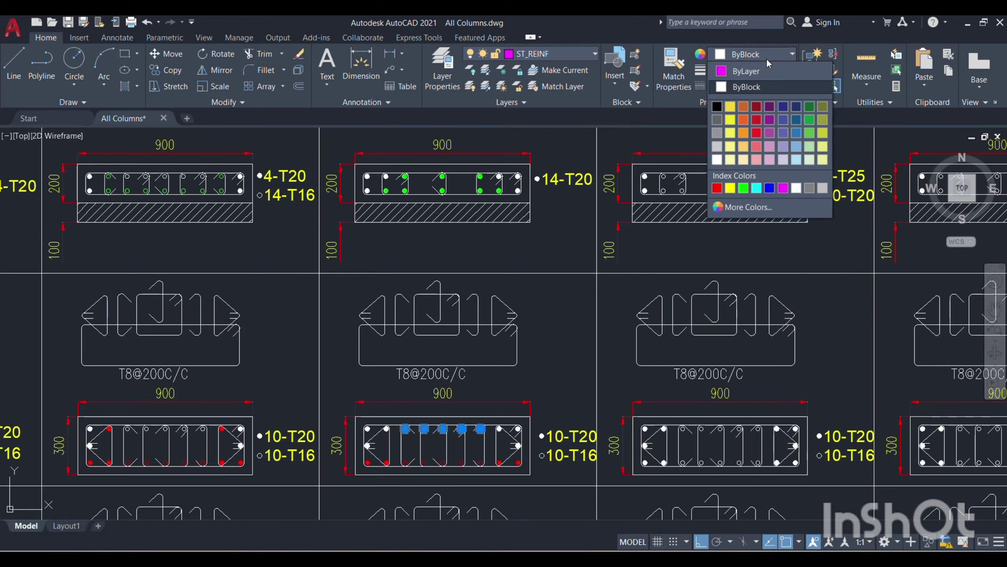
click(718, 189)
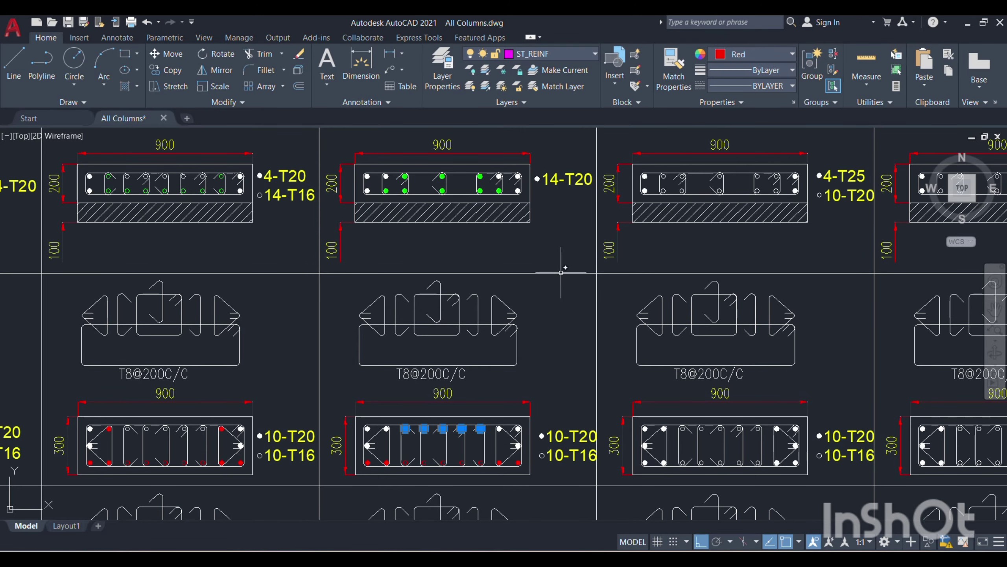
key(Escape)
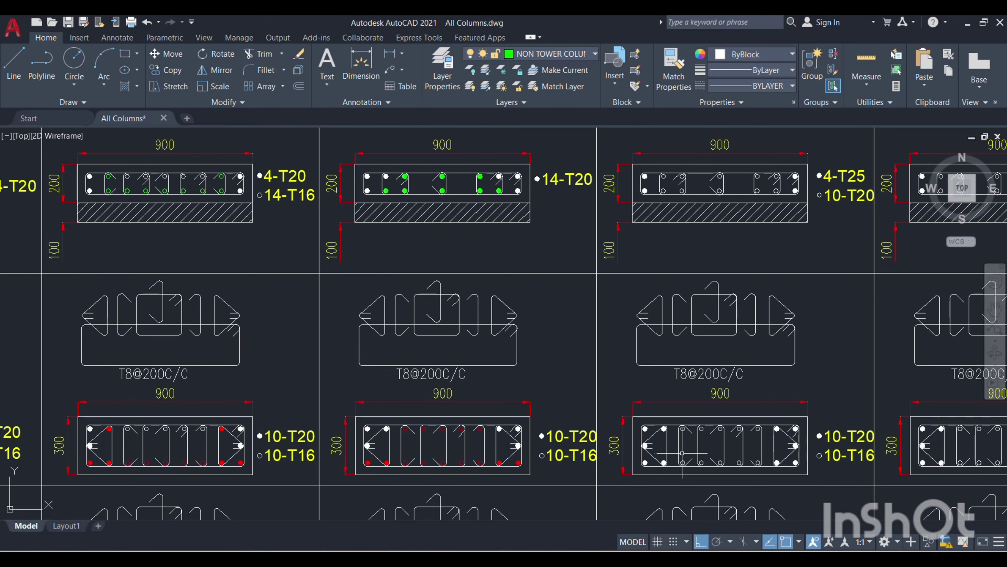
Step: Colour all nine bottom-row bars red in column C7's 300 x 900 section for stilt floor to first floor
scroll(792, 491, up, 2)
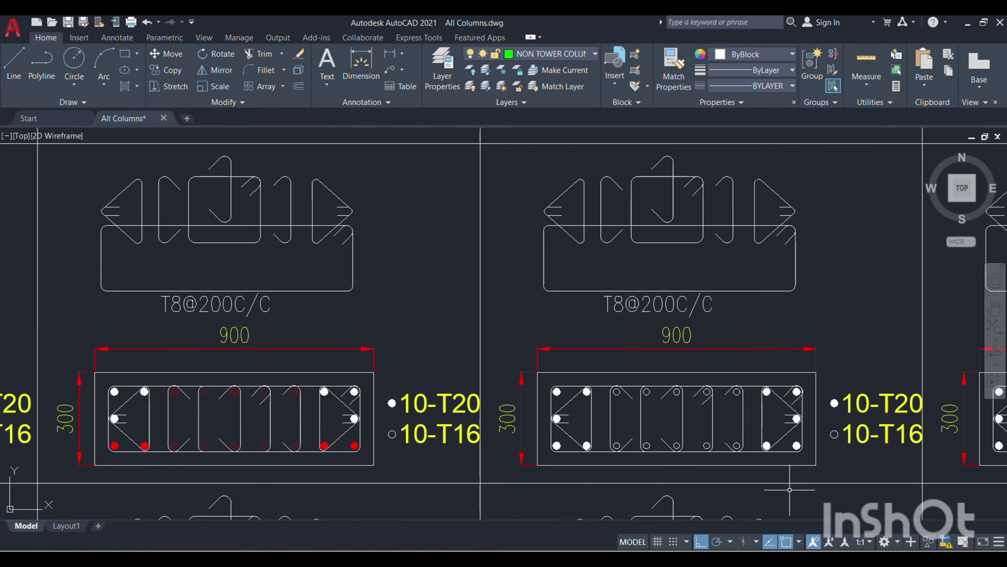
click(798, 445)
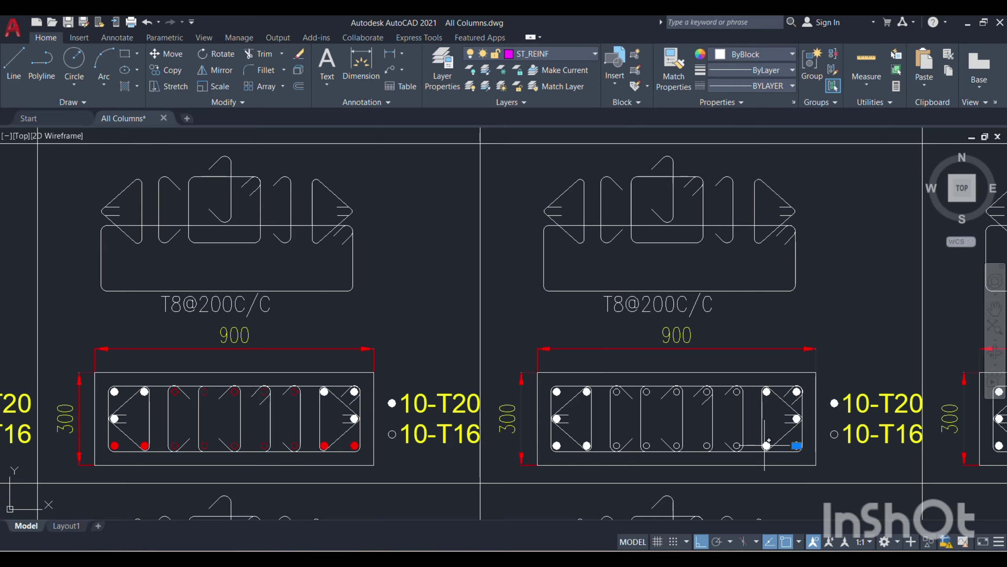
click(767, 446)
click(737, 447)
click(707, 446)
click(676, 446)
click(646, 446)
click(616, 446)
click(587, 446)
click(559, 446)
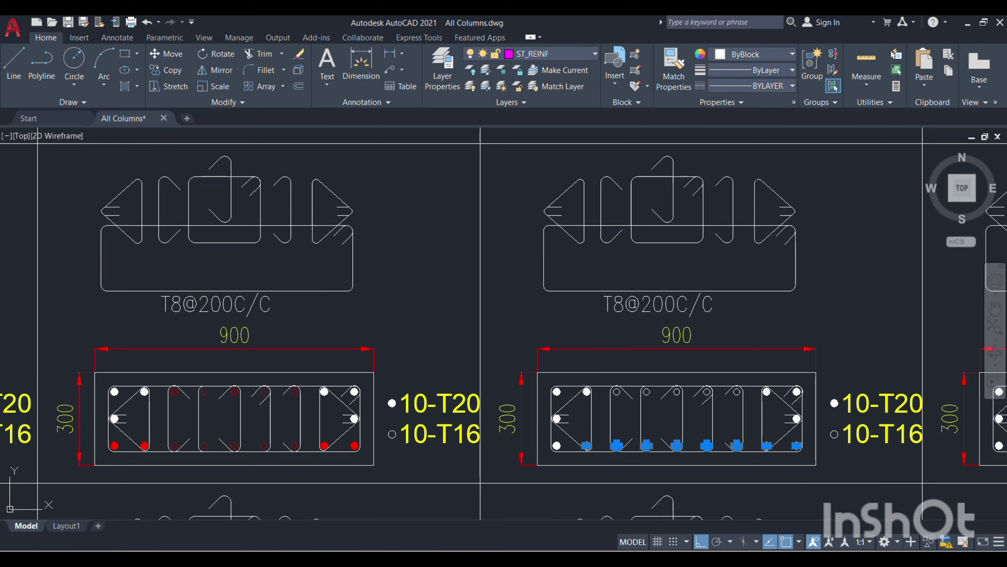
click(746, 54)
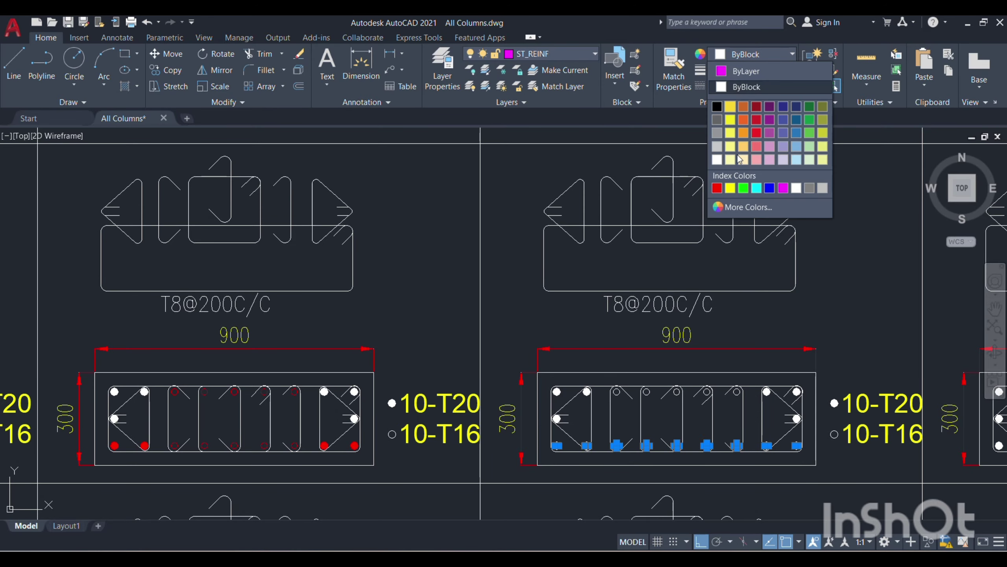
click(746, 86)
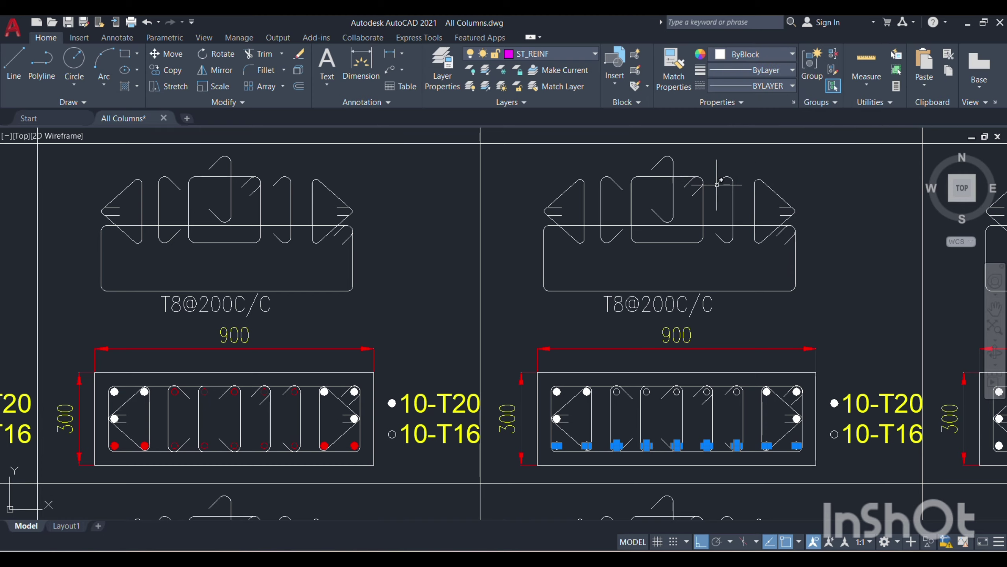
click(747, 55)
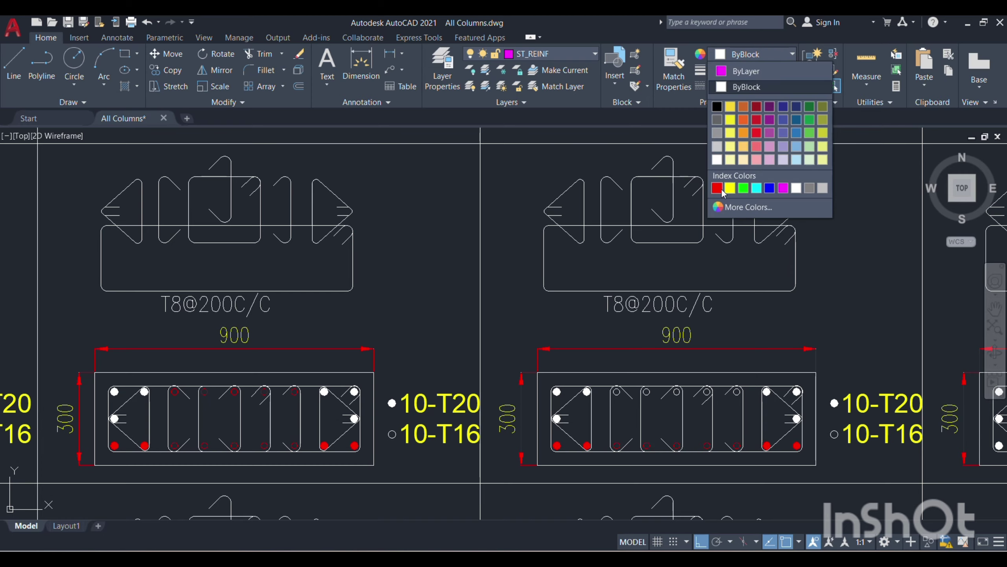
click(722, 189)
click(874, 306)
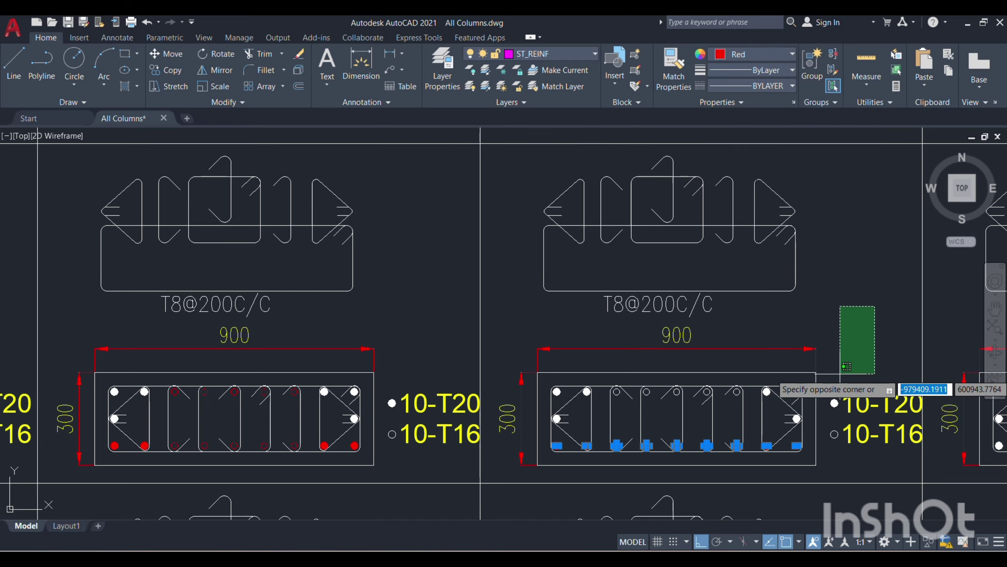
key(Escape)
scroll(840, 373, down, 2)
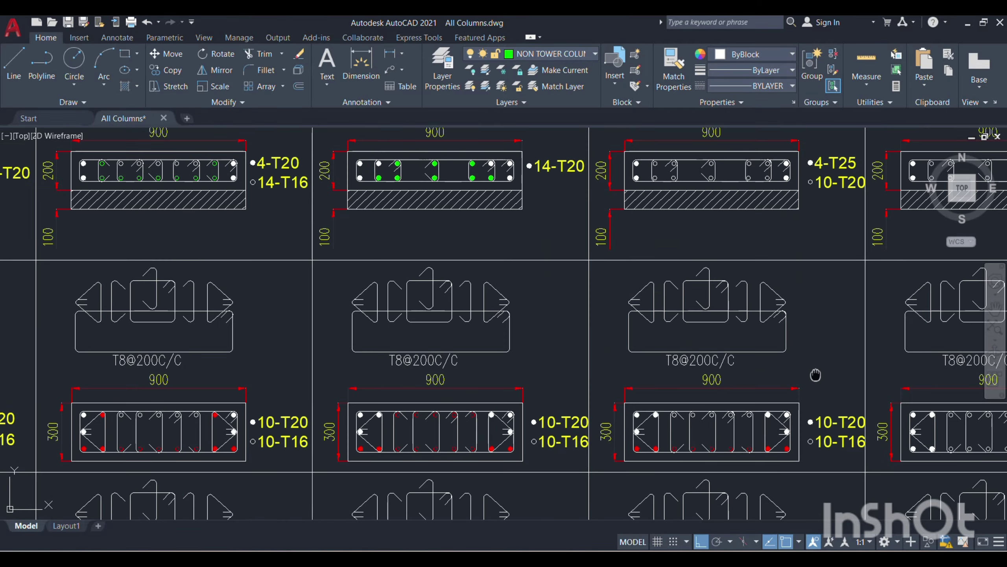
middle_drag(833, 372, 817, 390)
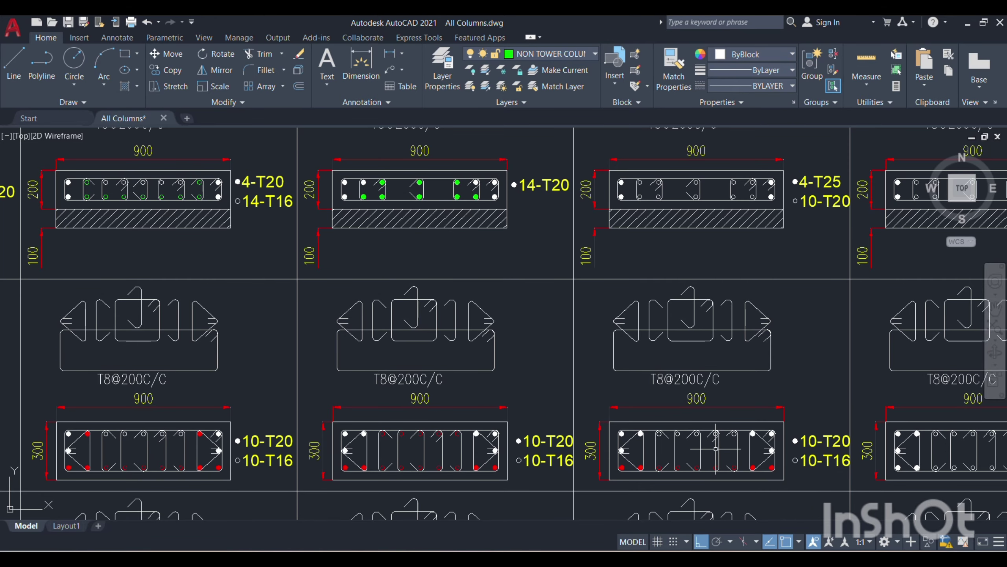
Step: Colour the nine top-row bars and both mid-height end bars red in column C7's stilt-to-first-floor section
scroll(757, 437, up, 2)
scroll(758, 437, down, 2)
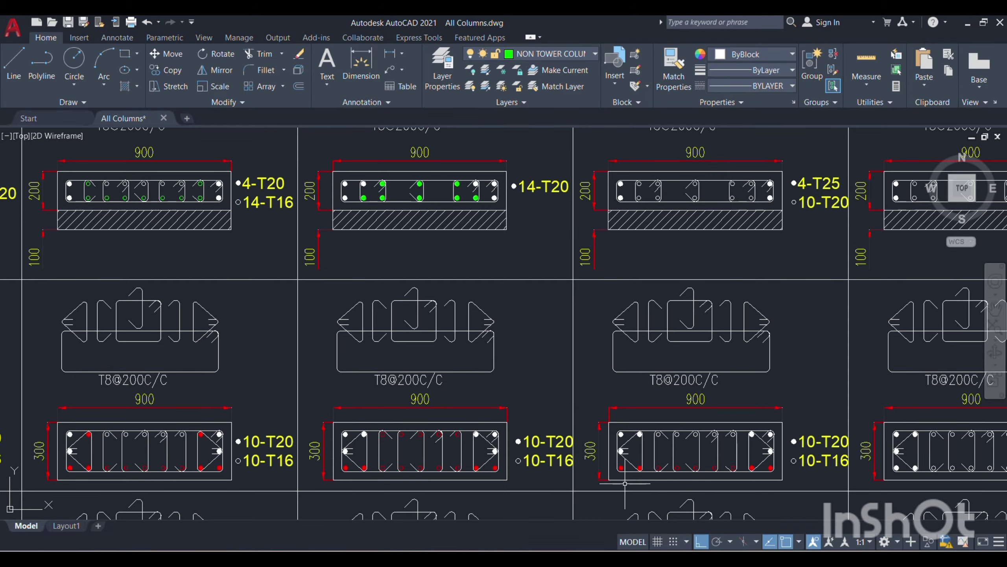
scroll(306, 461, up, 4)
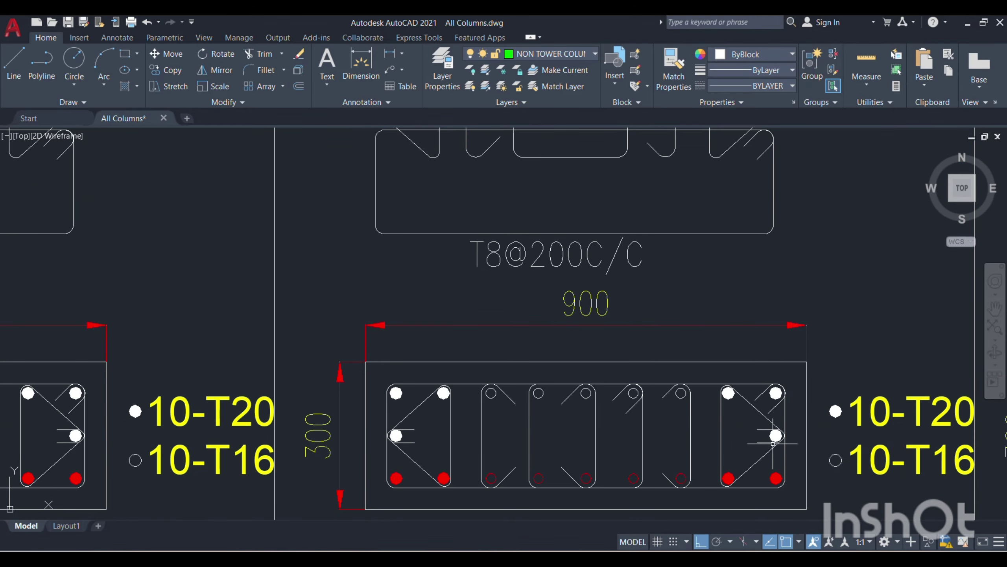
click(776, 435)
click(776, 392)
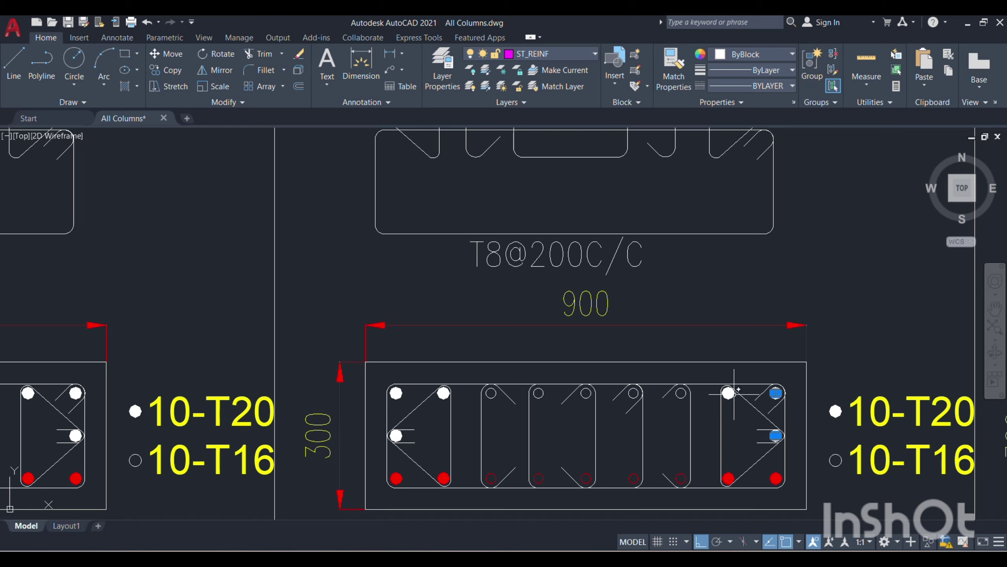
drag(731, 387, 390, 392)
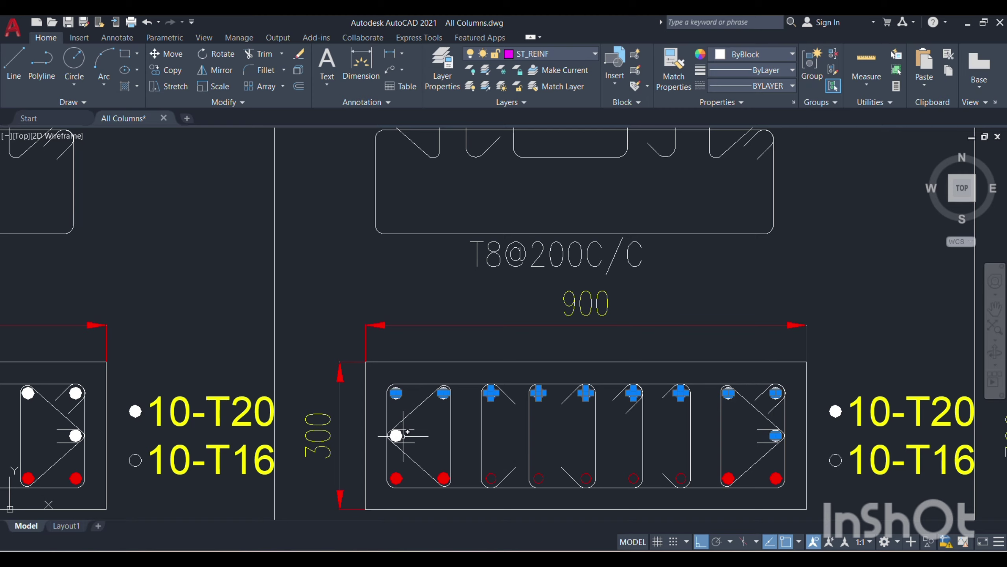
click(397, 435)
mouse_move(442, 394)
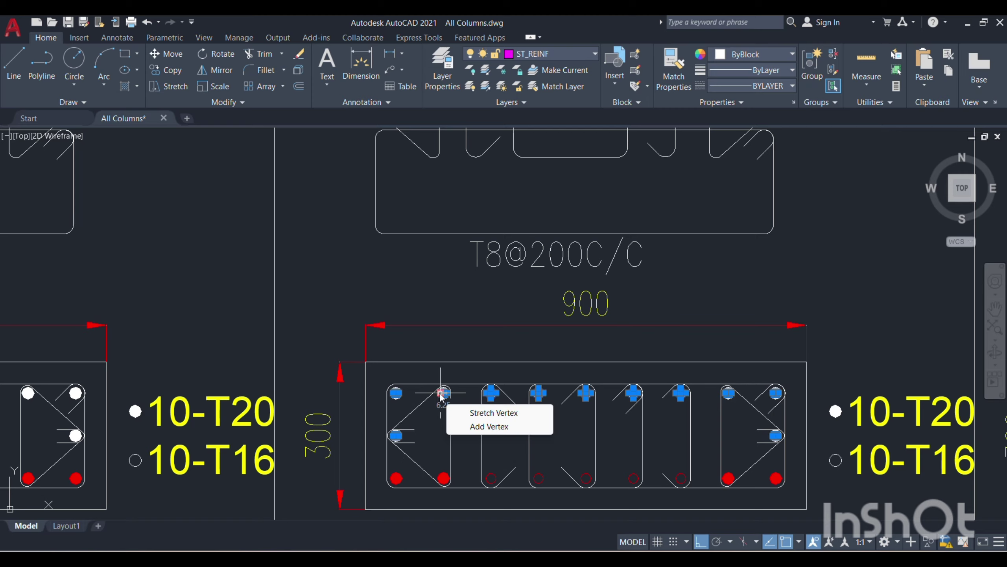
scroll(442, 388, down, 2)
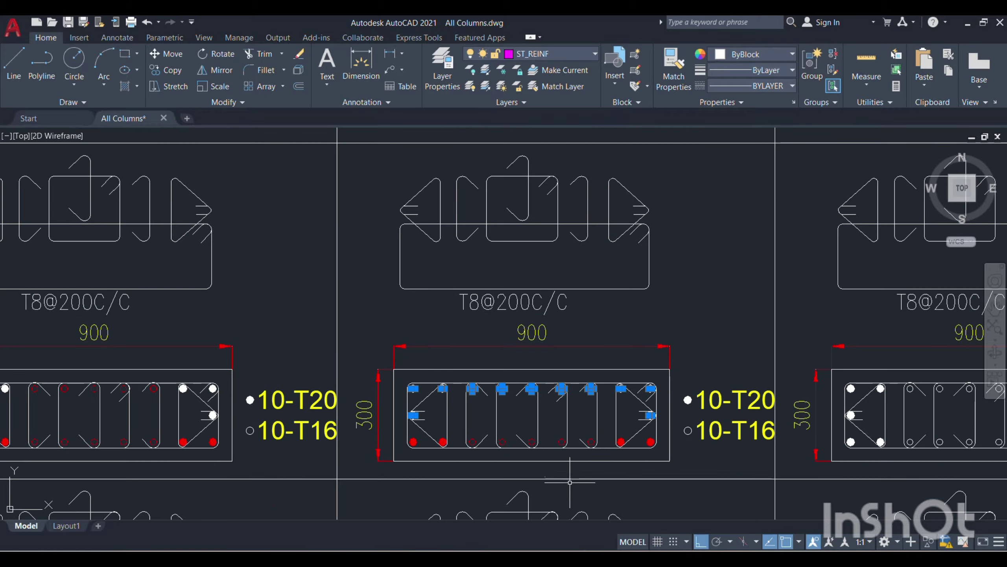
scroll(564, 432, down, 2)
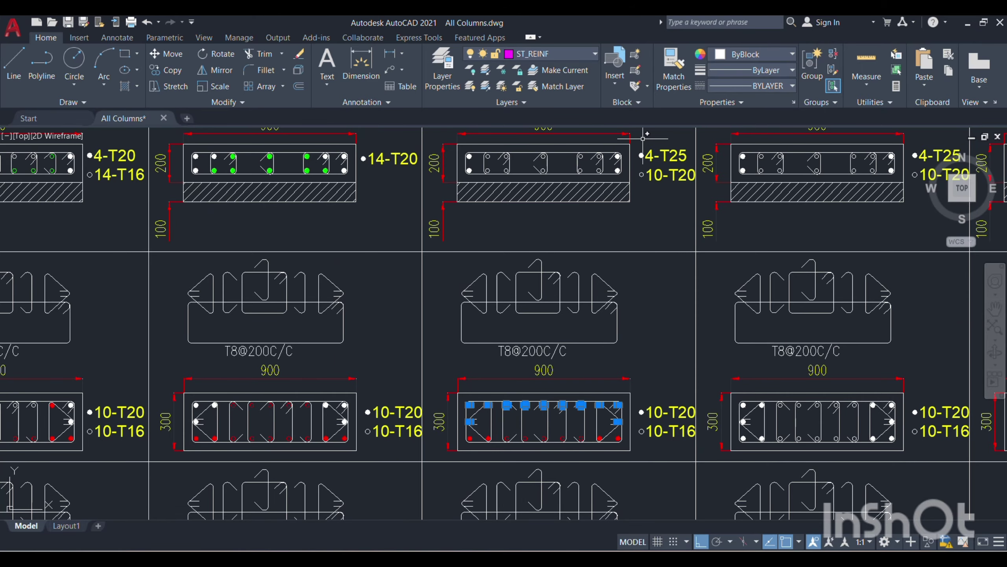
click(782, 60)
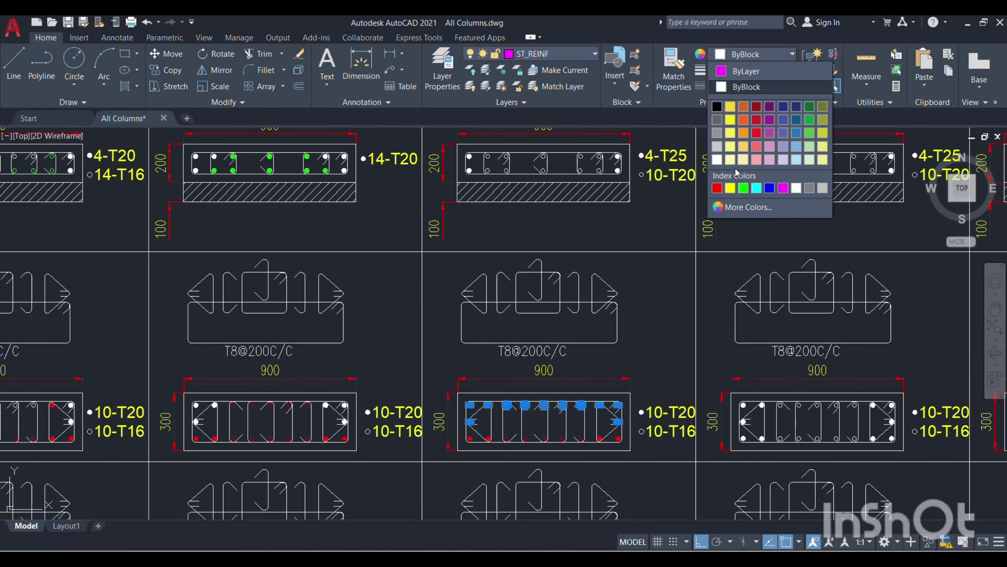
click(717, 188)
scroll(559, 417, up, 3)
scroll(559, 417, down, 2)
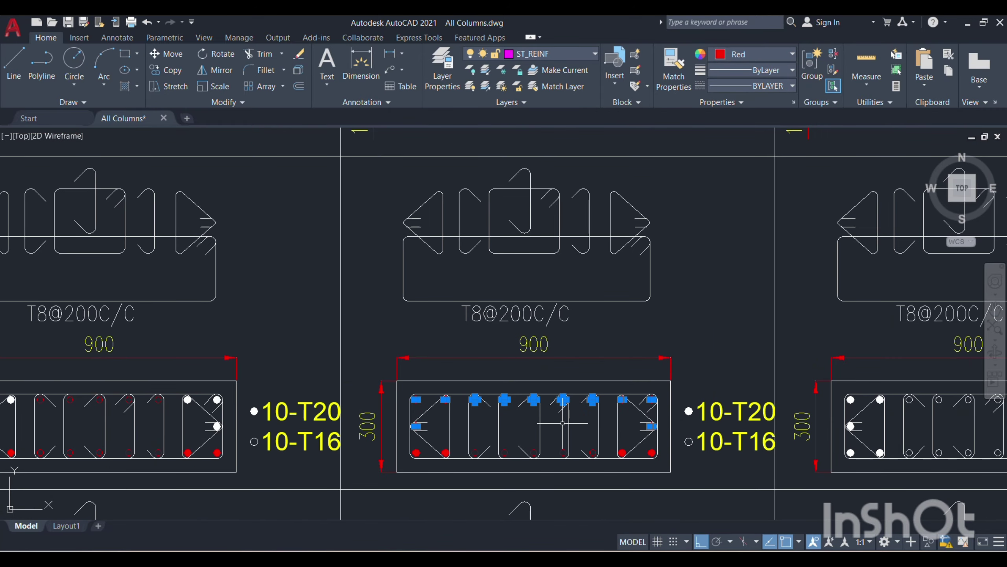
key(Escape)
scroll(636, 472, down, 2)
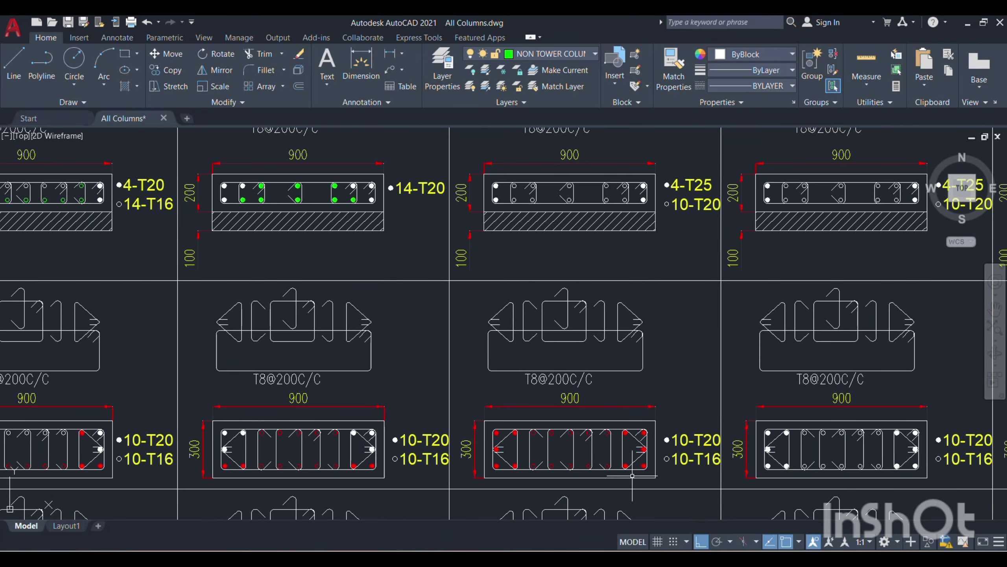
Step: Colour all four T25 corner bars and ten hollow T20 bars green in column C7's section for first floor to second floor
middle_drag(664, 287, 665, 330)
scroll(655, 262, up, 2)
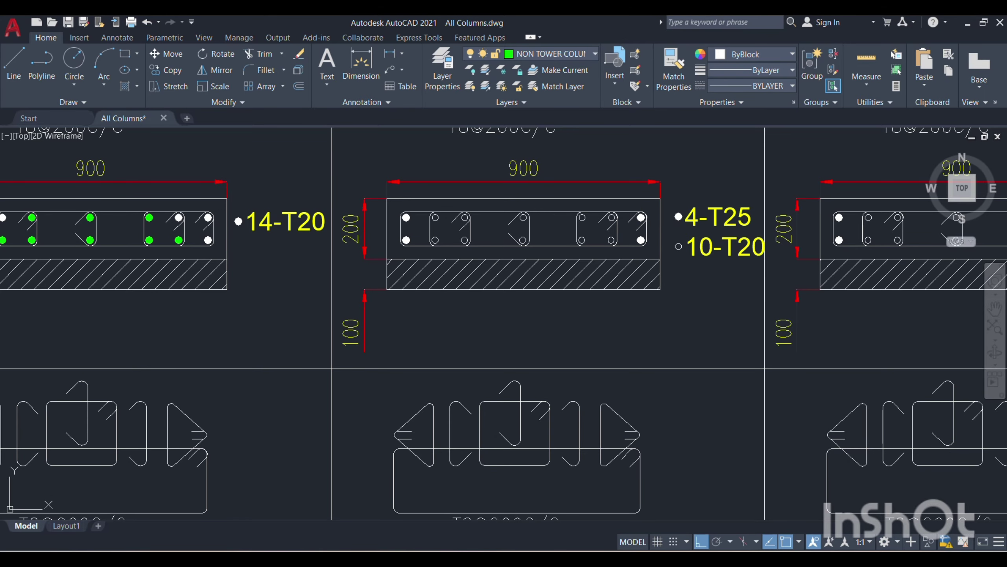
click(641, 217)
click(642, 240)
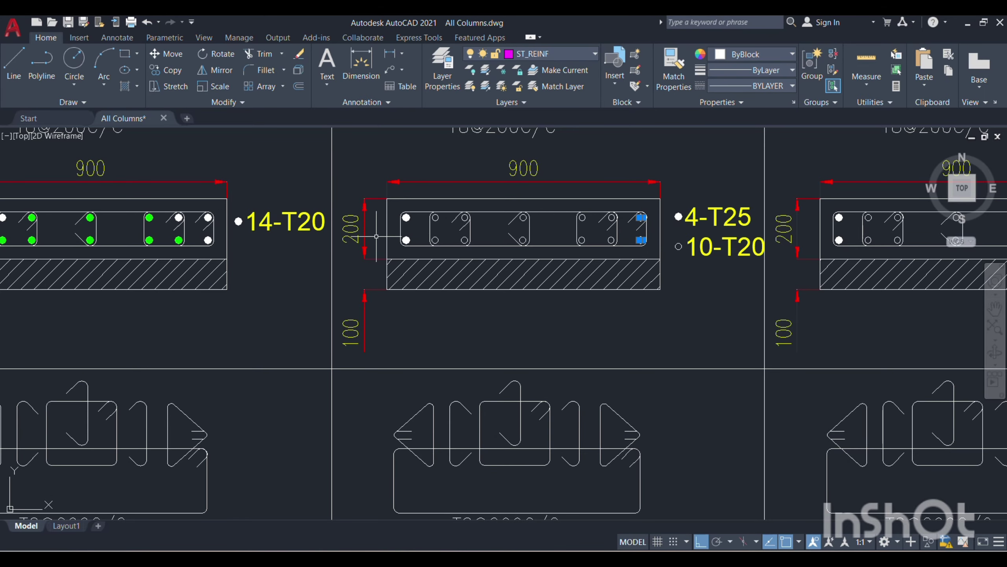
click(406, 239)
mouse_move(406, 240)
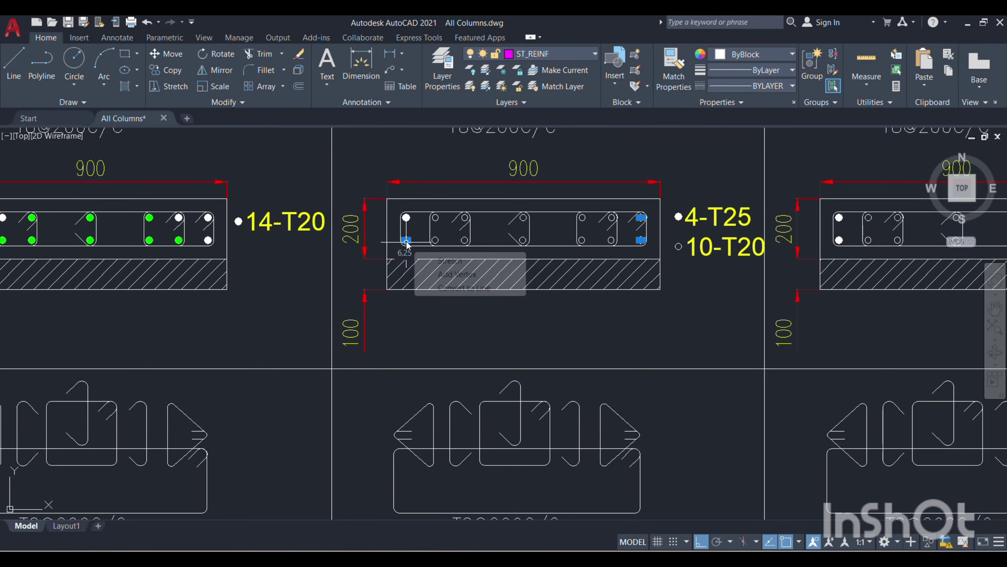
click(406, 217)
scroll(526, 212, down, 5)
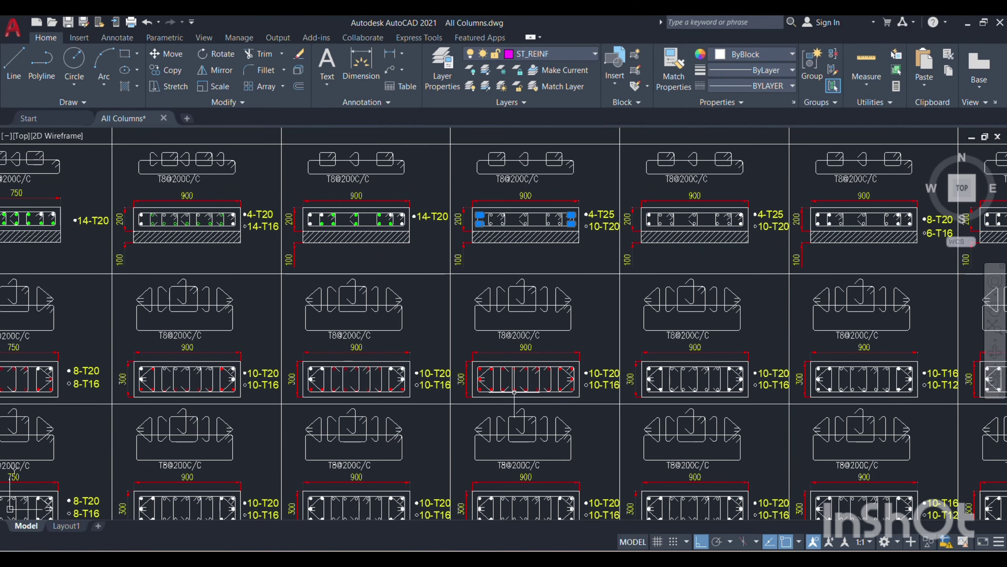
scroll(542, 218, up, 5)
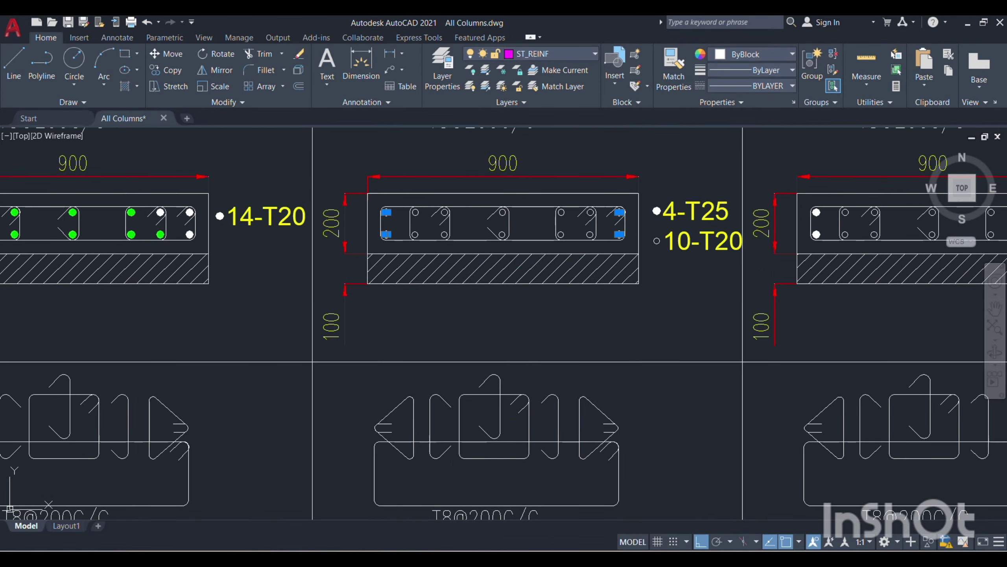
click(562, 212)
click(590, 216)
click(590, 234)
click(503, 235)
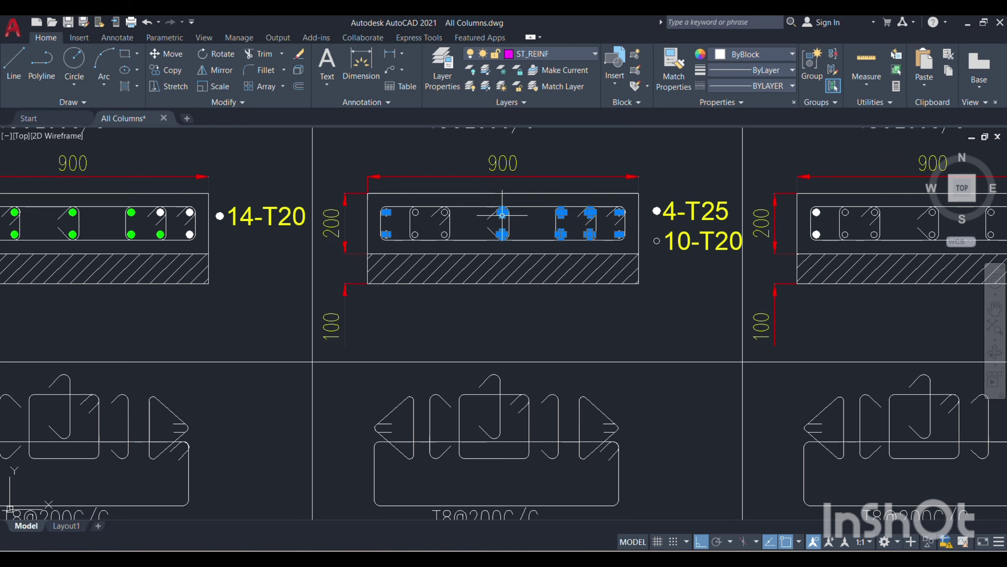
click(503, 213)
click(444, 212)
click(415, 213)
click(416, 234)
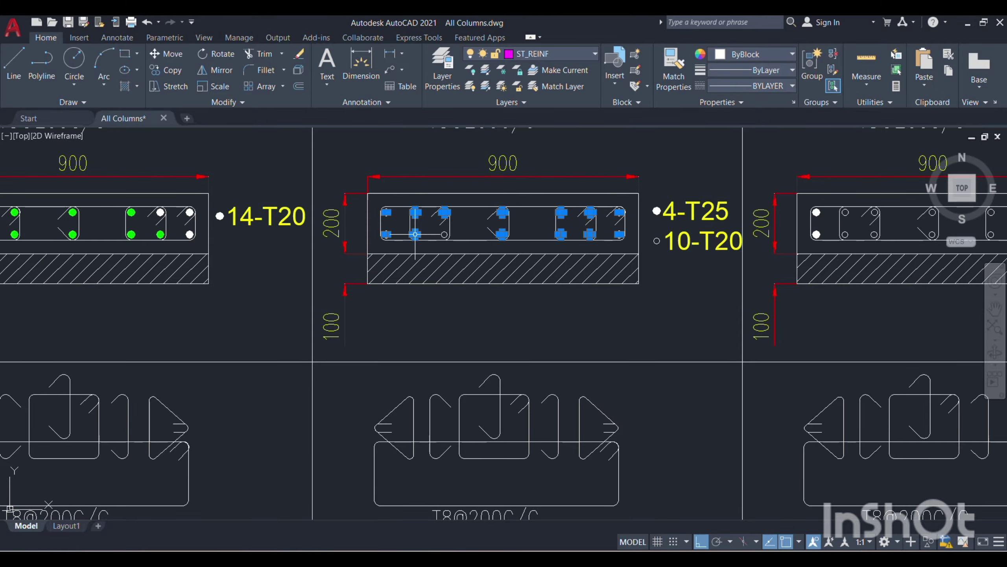
click(445, 234)
click(793, 54)
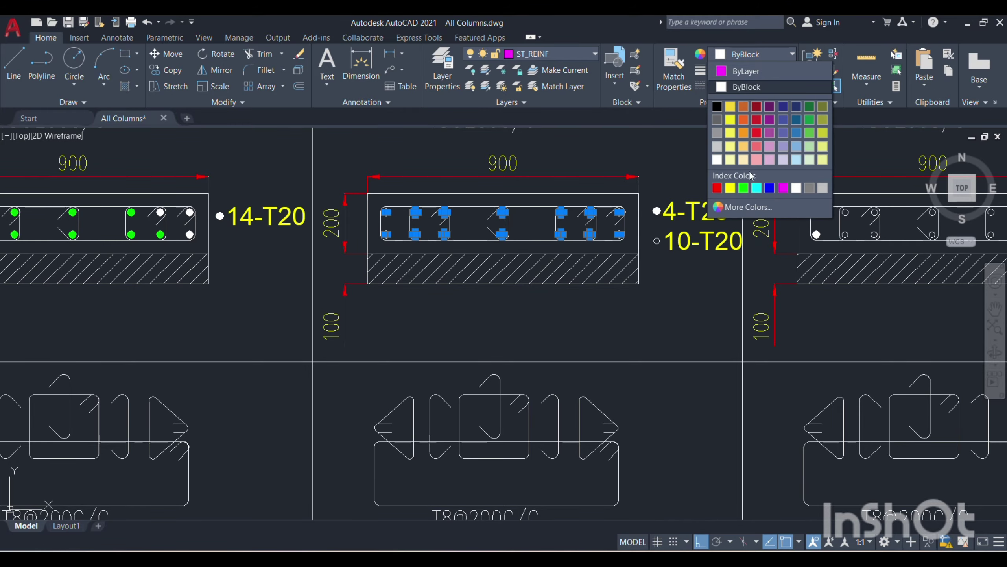
click(743, 188)
scroll(527, 285, down, 2)
scroll(451, 257, down, 2)
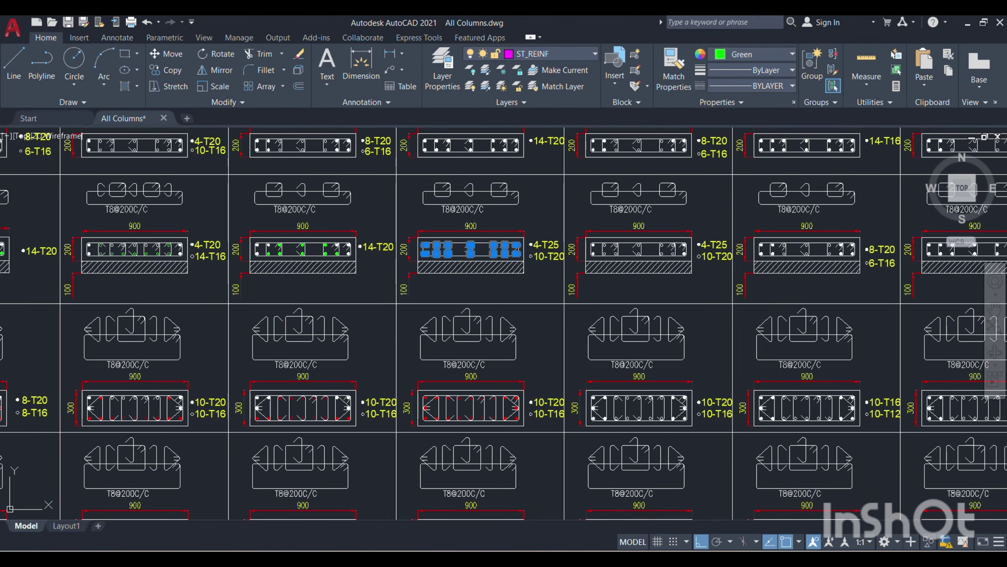
key(Escape)
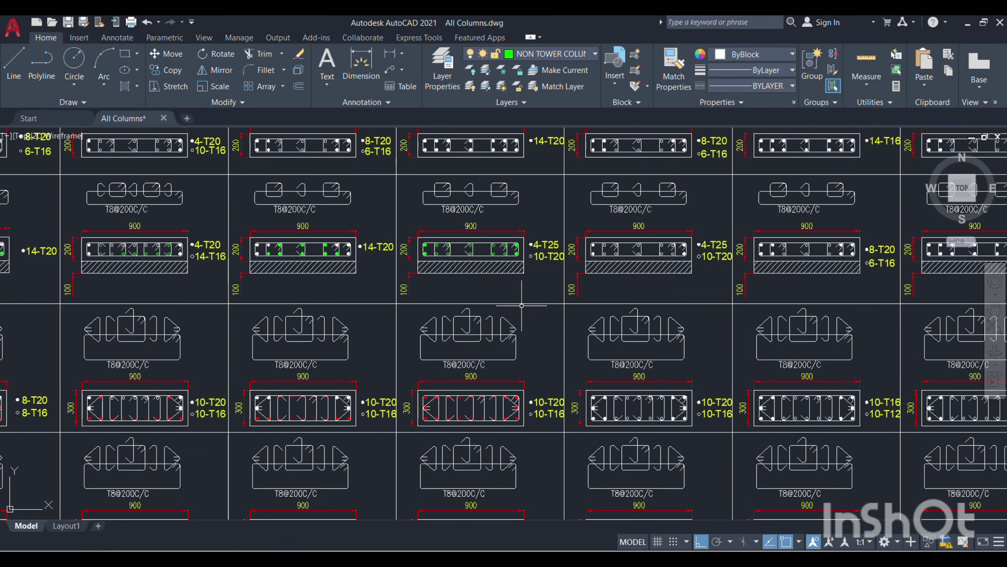
Step: Compare the coloured bar layouts of columns C2 to C7 with the uncoloured C8 and C9 across the stilt-floor and first-floor rows
scroll(522, 280, down, 4)
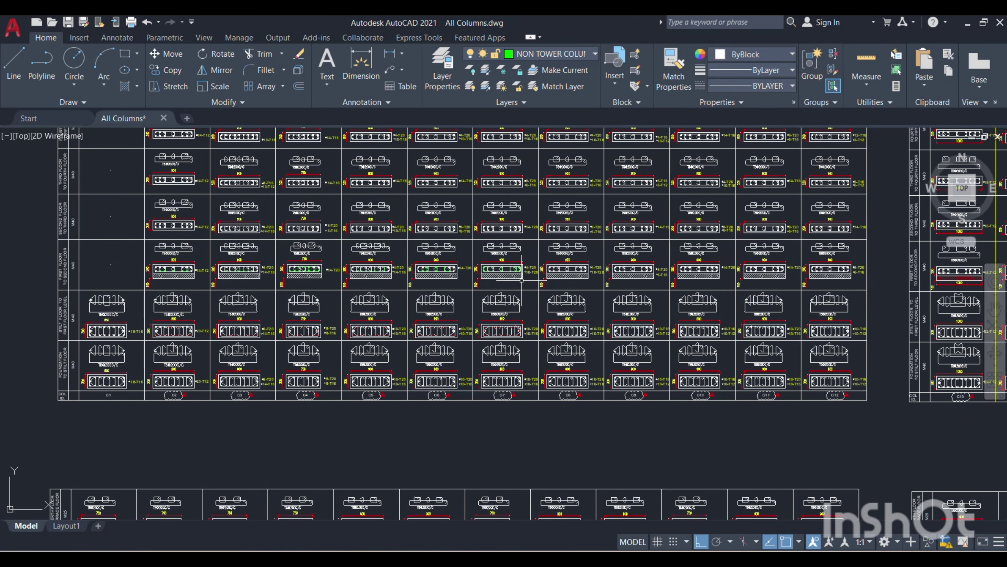
scroll(522, 281, up, 4)
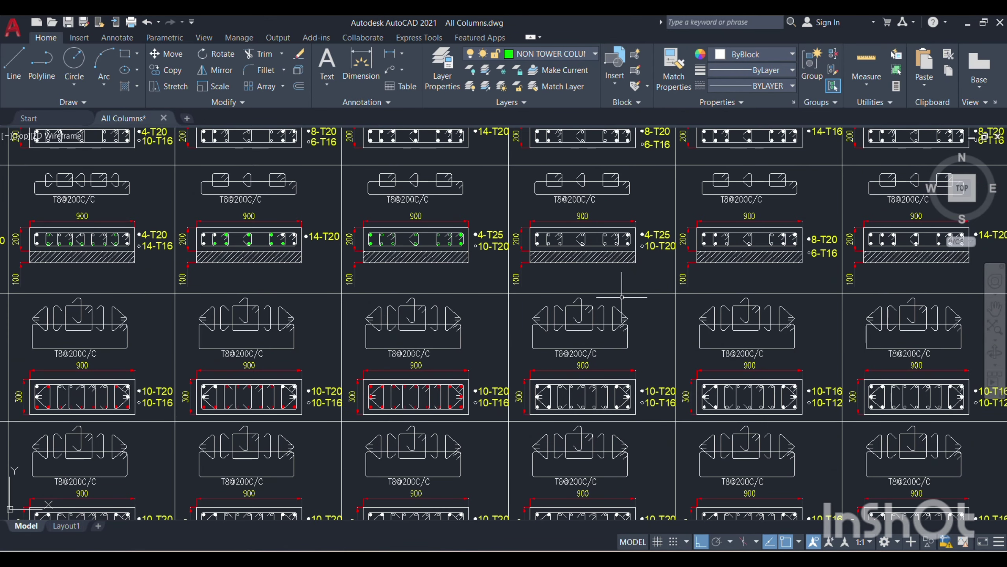
scroll(559, 305, up, 2)
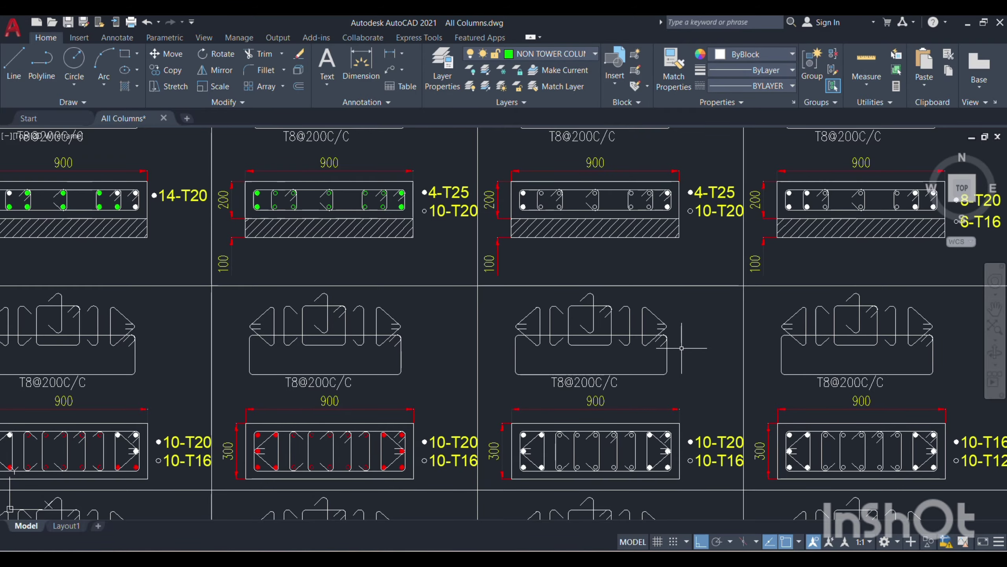
scroll(682, 348, down, 2)
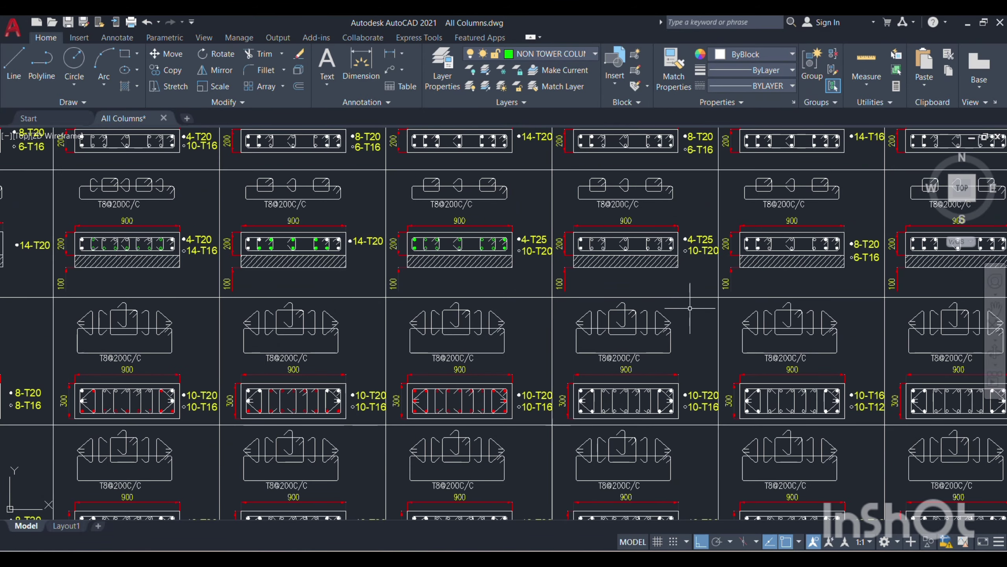
scroll(589, 281, up, 2)
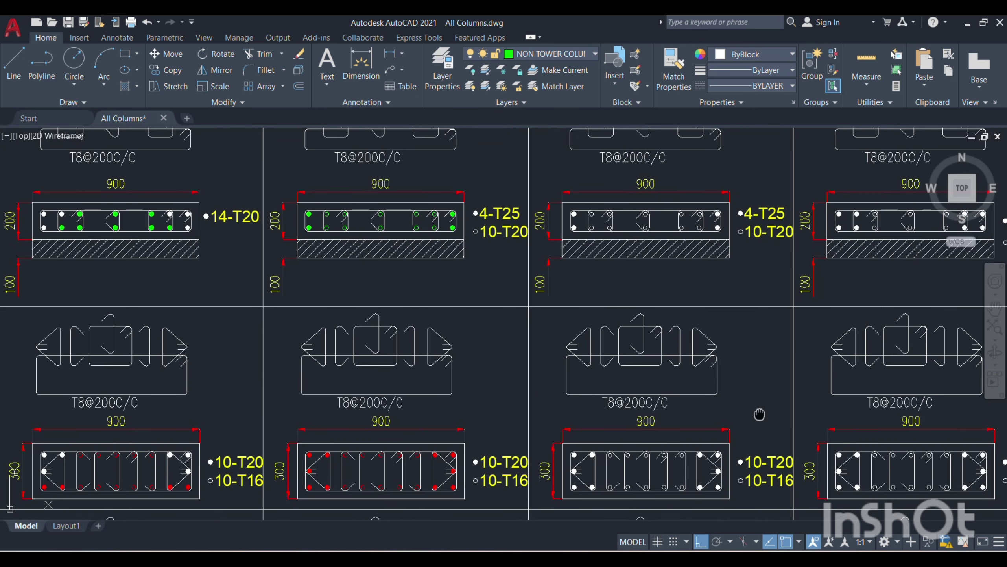
middle_drag(760, 411, 725, 376)
scroll(773, 363, down, 2)
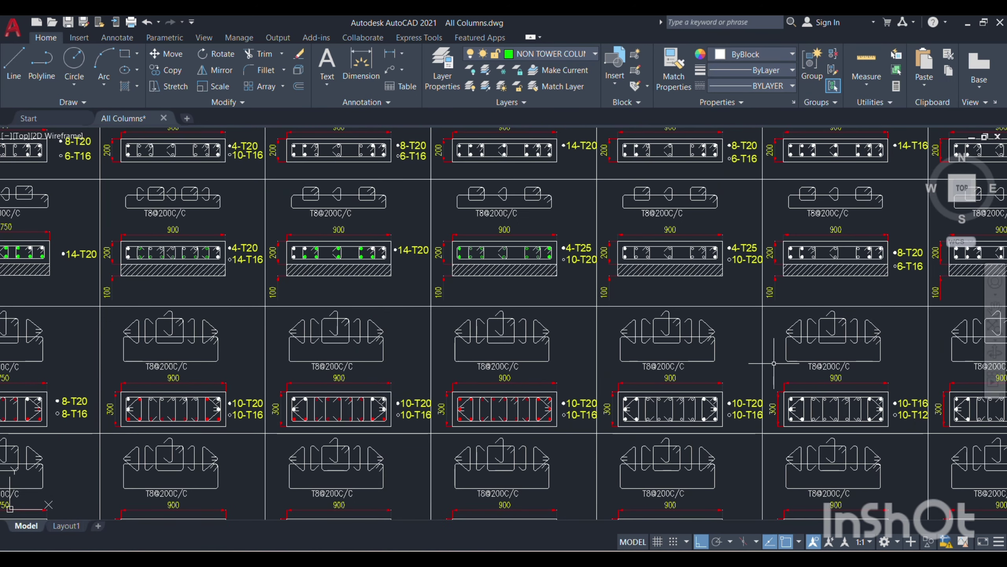
scroll(774, 363, down, 2)
scroll(622, 351, up, 1)
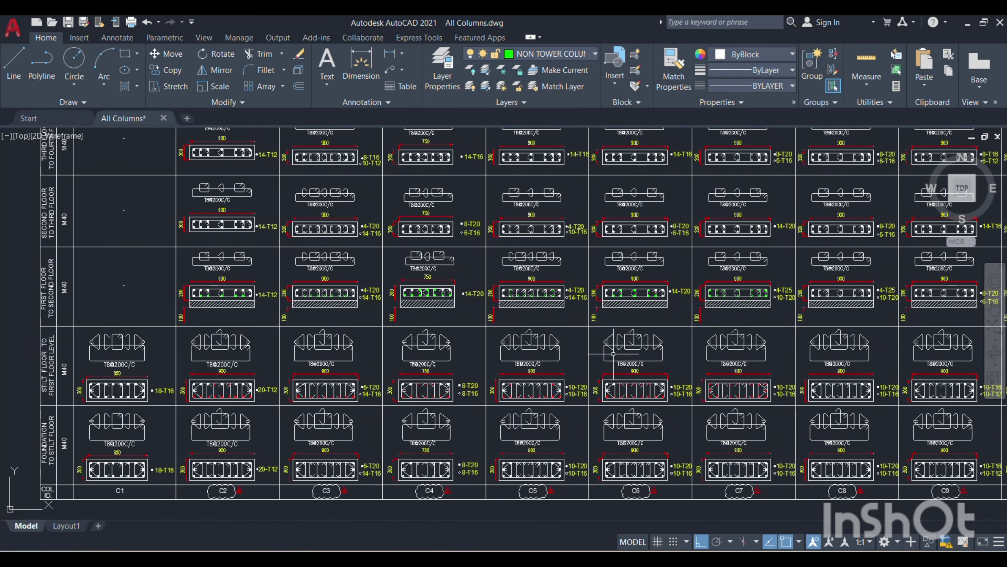